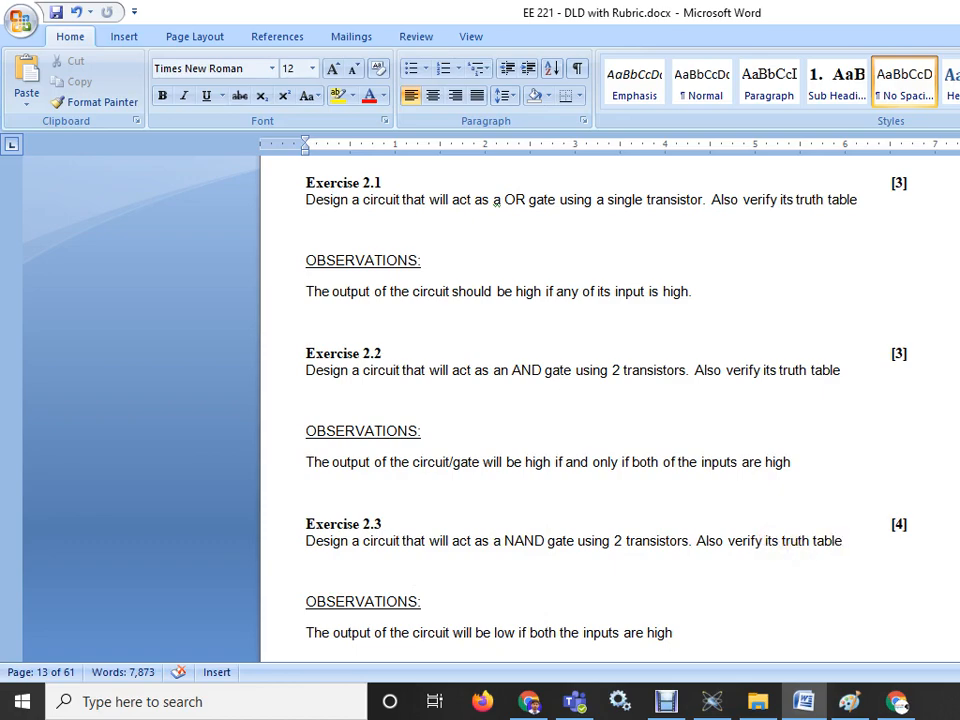
- Search Google Images for 'and gate truth table' and open the 2-input AND gate truth table image
key("alt+Tab")
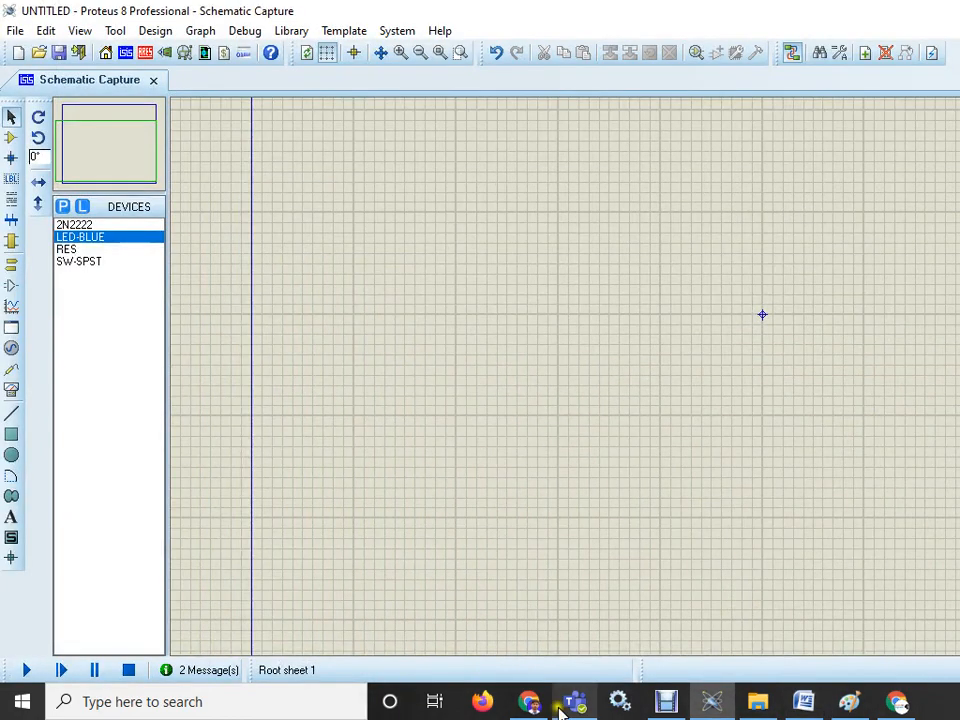
left_click(528, 701)
key("ctrl+t")
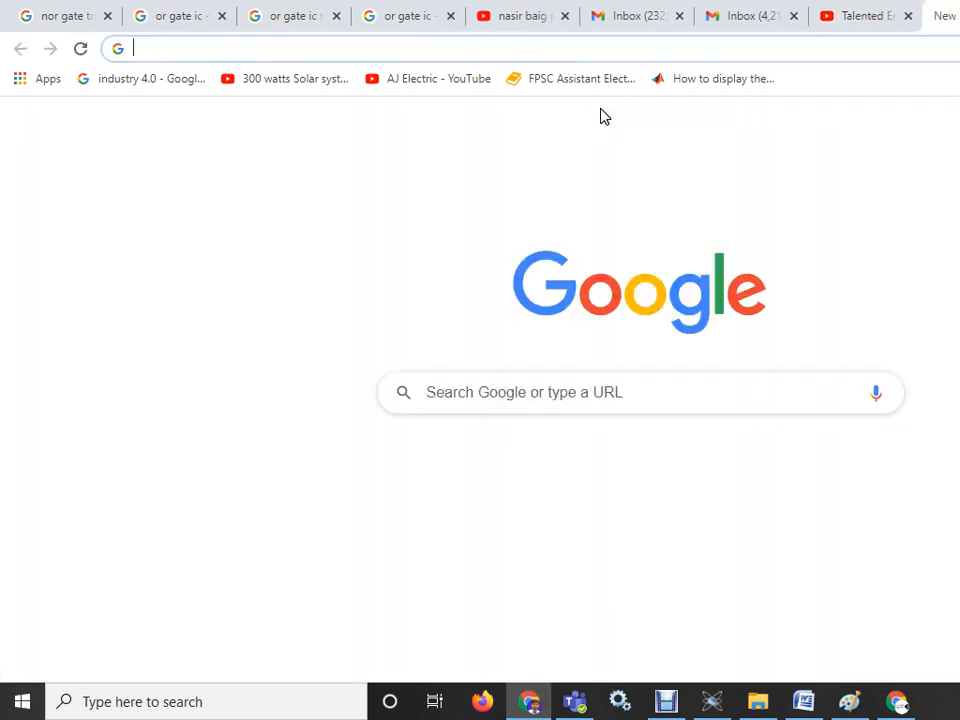
type("and ")
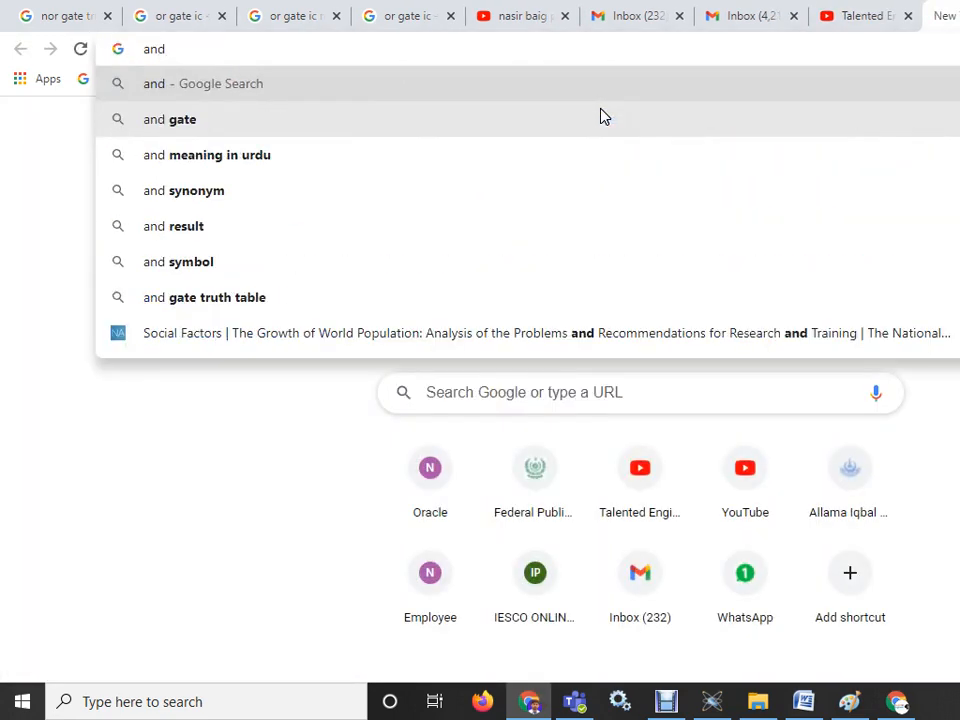
type("f")
key("BackSpace")
type("gate ")
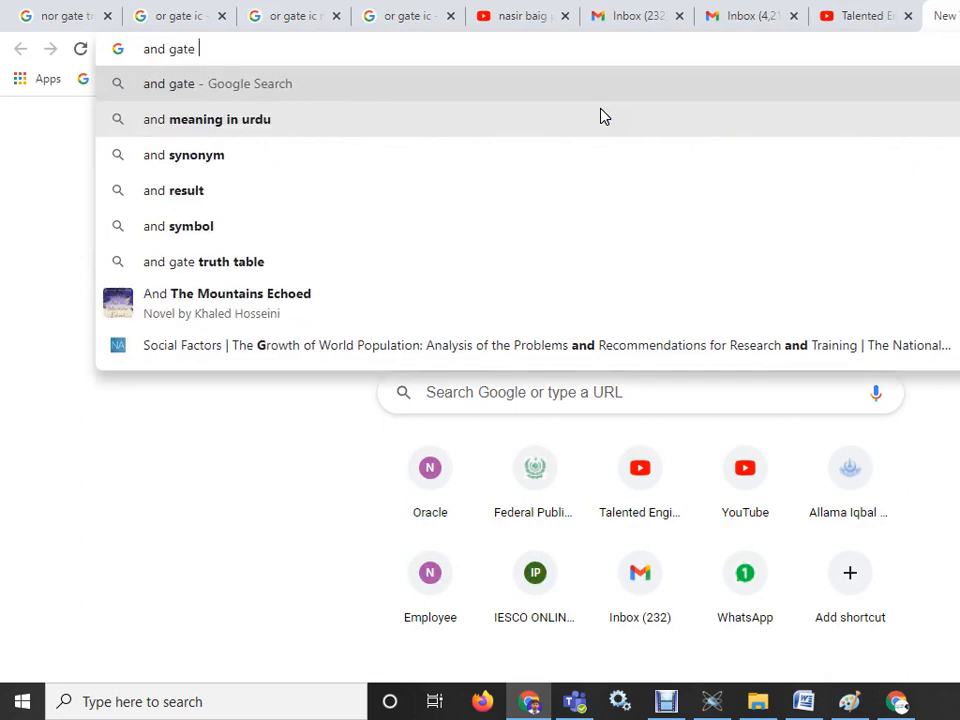
type("tru")
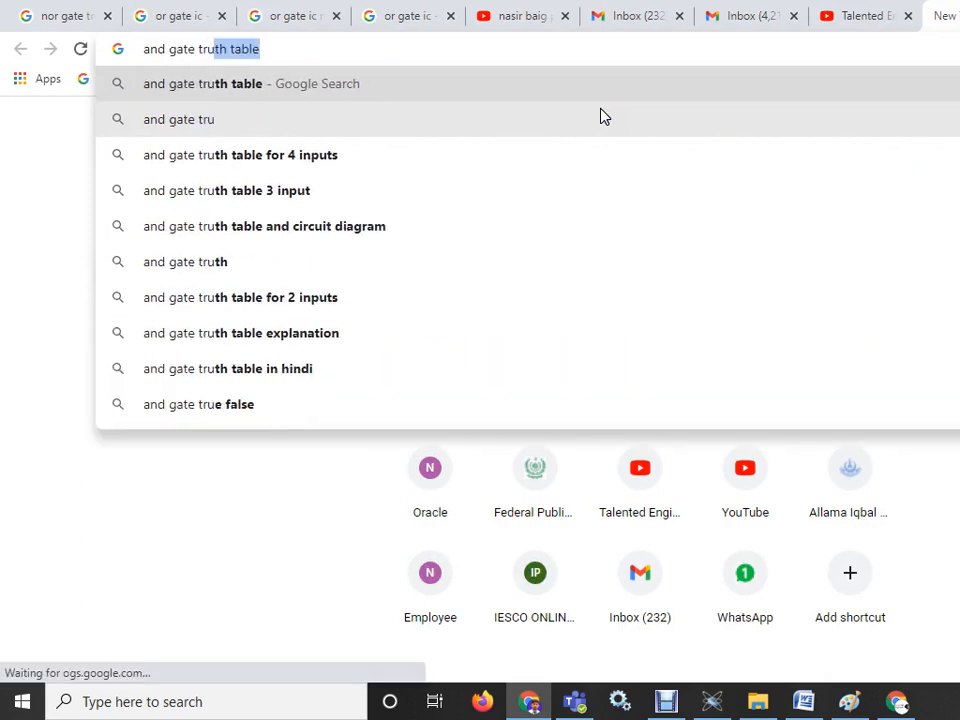
key("Return")
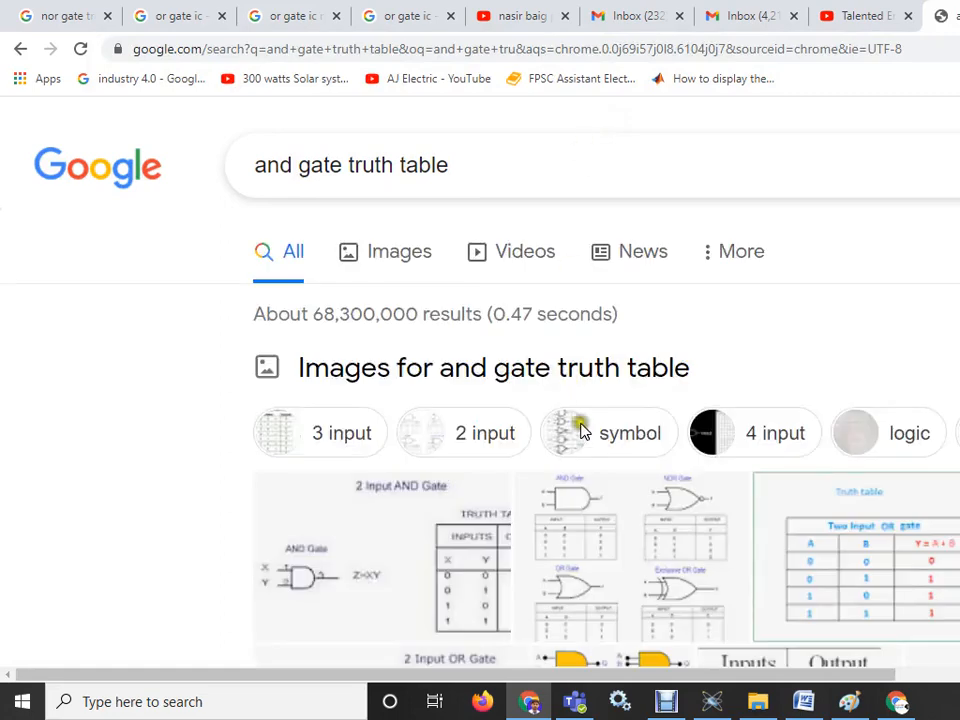
left_click(400, 254)
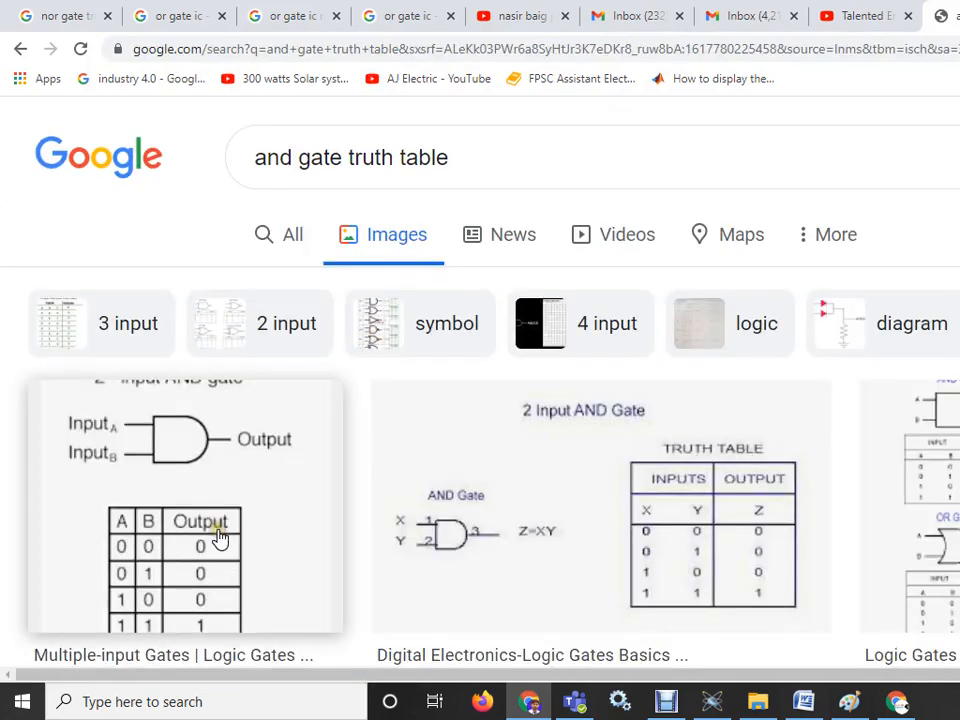
left_click(220, 538)
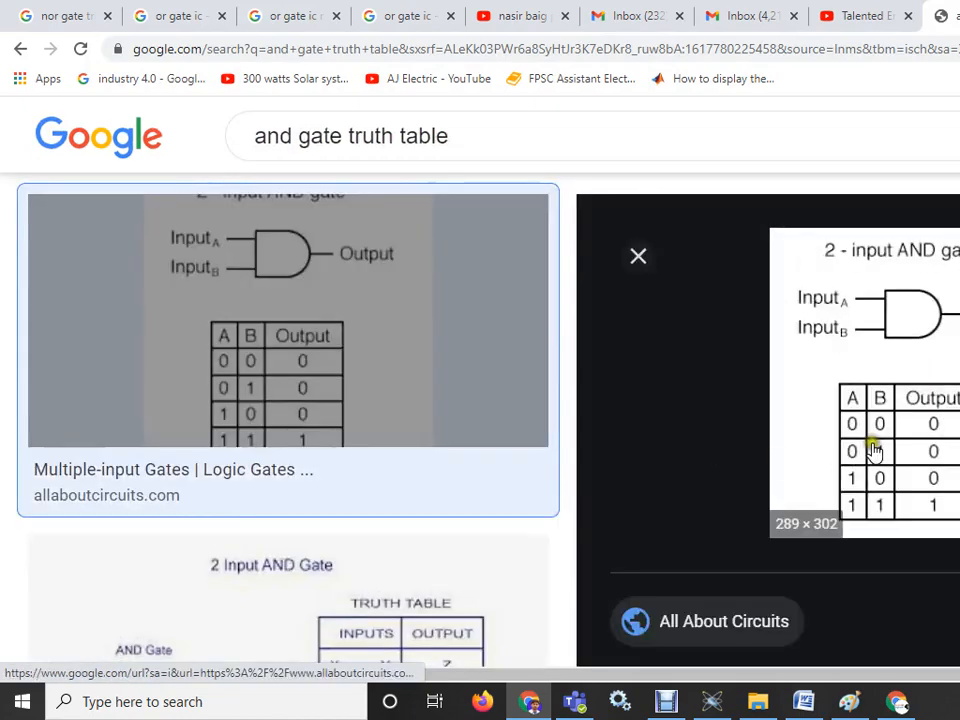
- Back in the schematic, place two 2N2222 transistors stacked vertically and wire Q1's emitter to Q2's collector
left_click(708, 708)
left_click(87, 226)
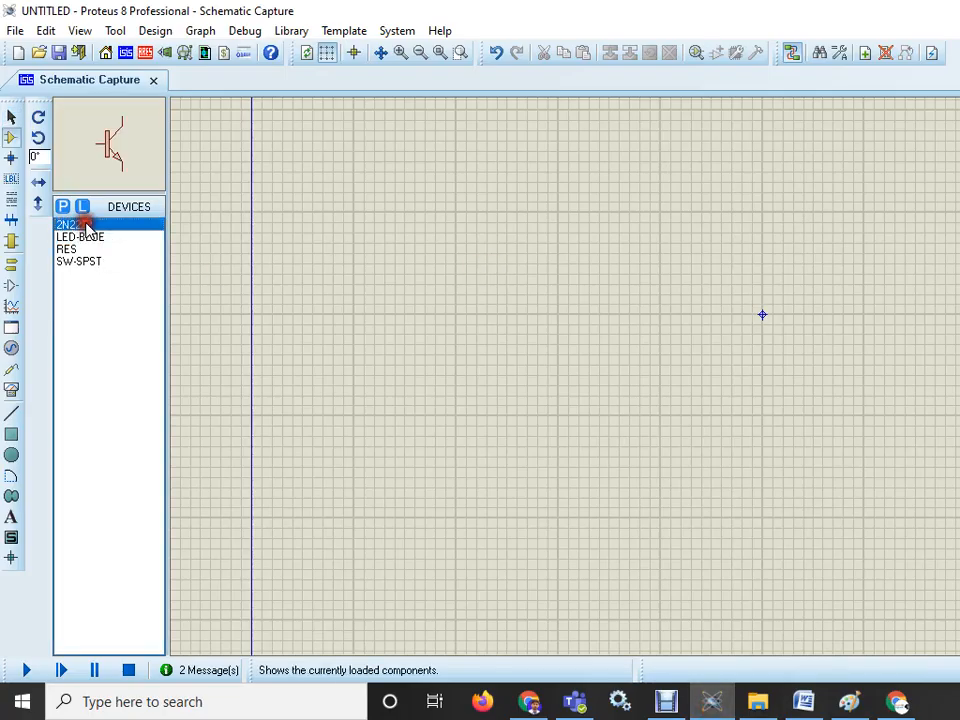
left_click(695, 315)
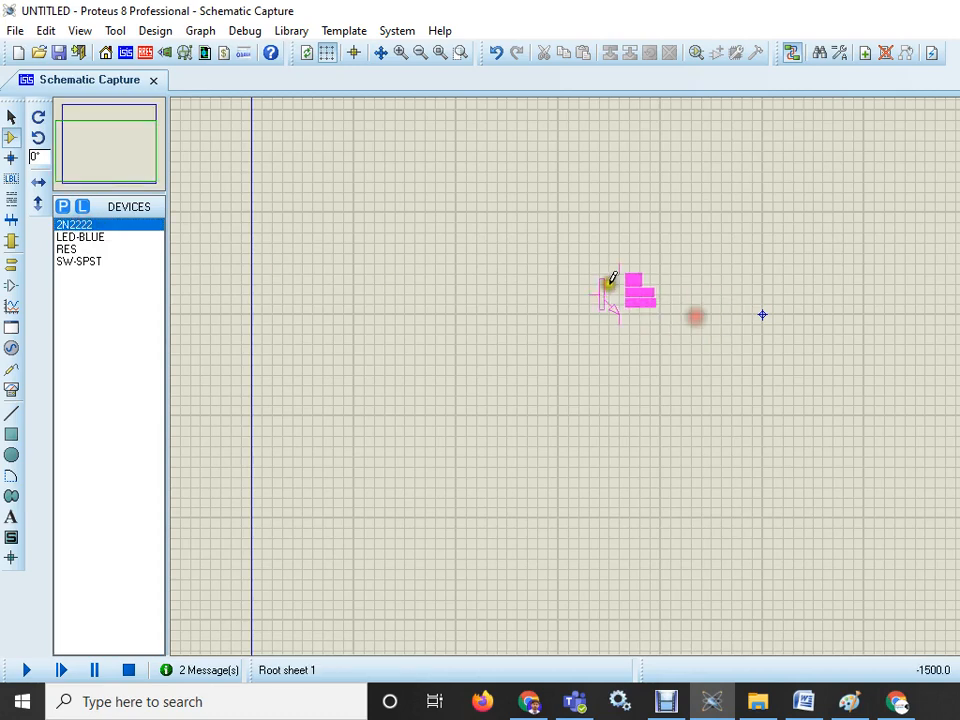
left_click(661, 313)
left_click(687, 462)
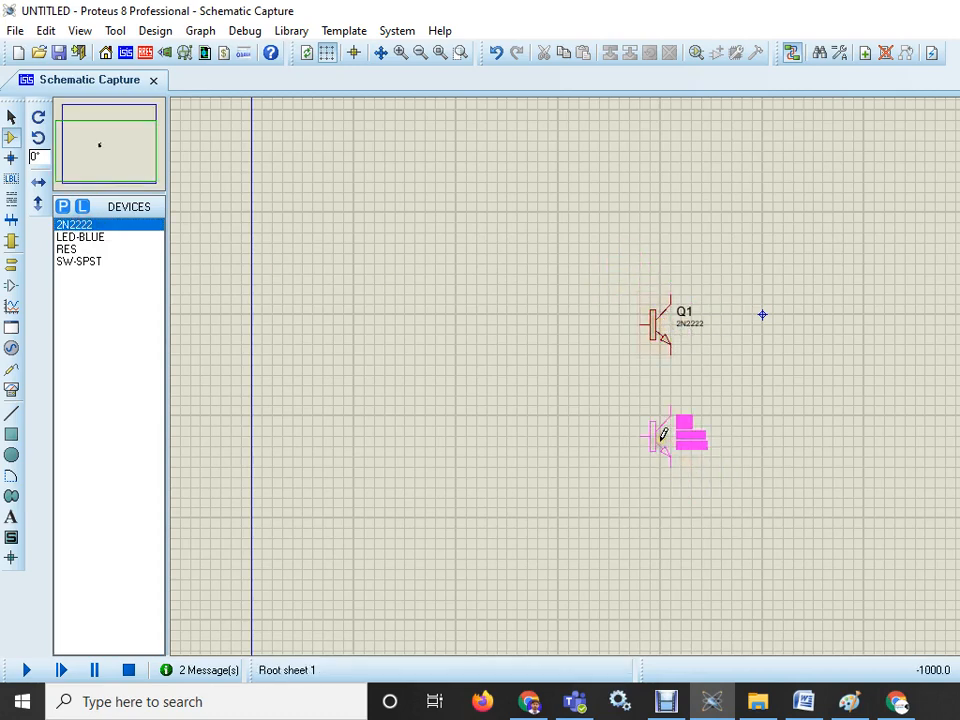
left_click(663, 433)
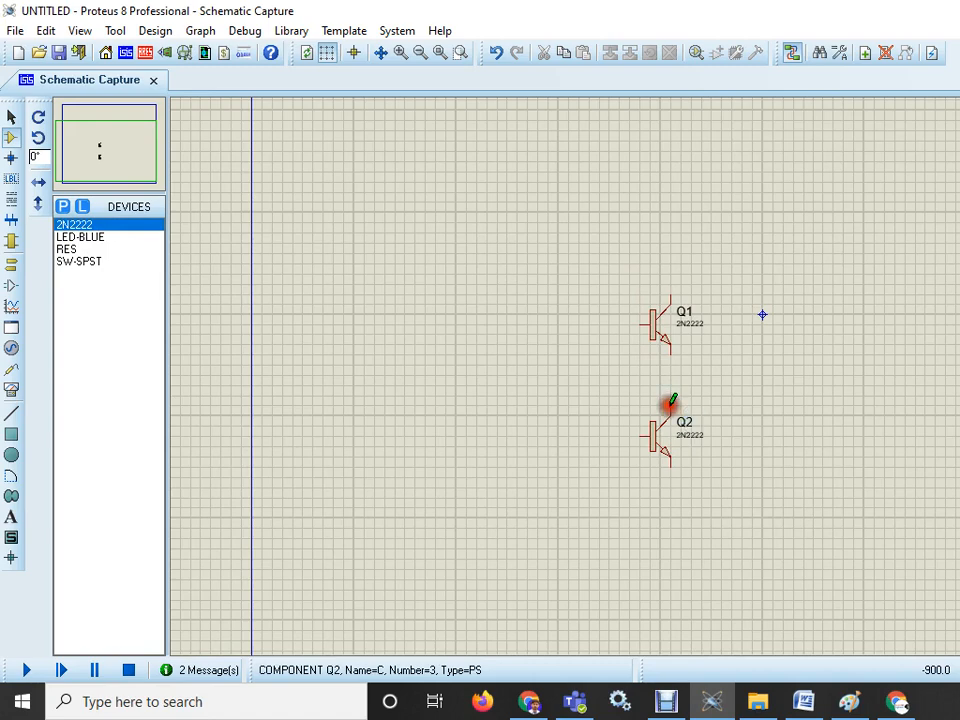
left_click(670, 404)
left_click(670, 350)
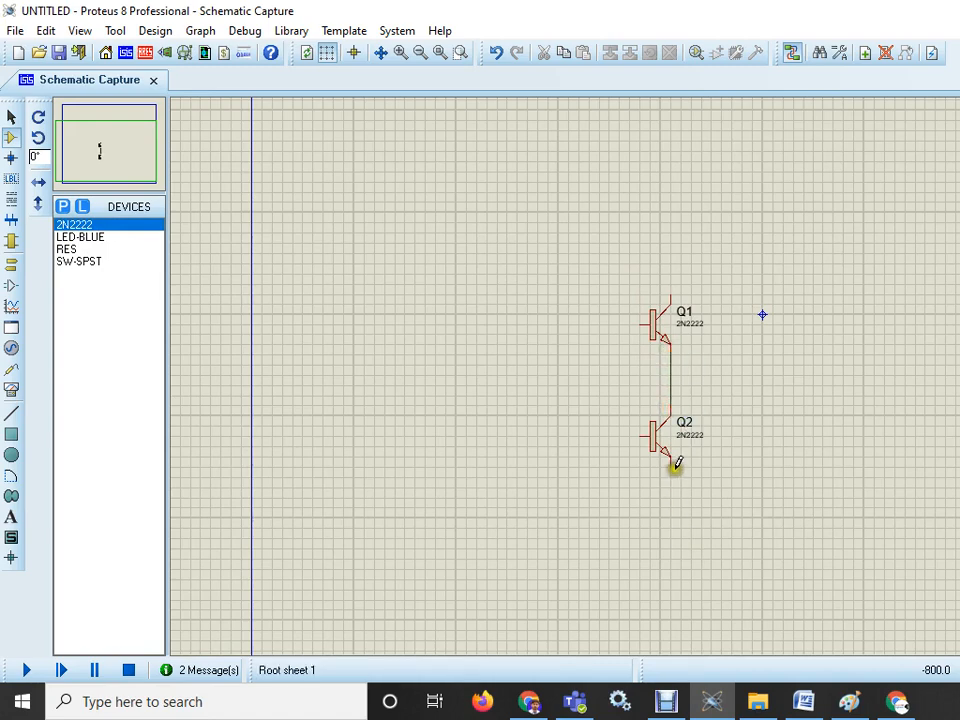
- Place a resistor rotated 90° vertically below Q2 as R1
left_click(71, 251)
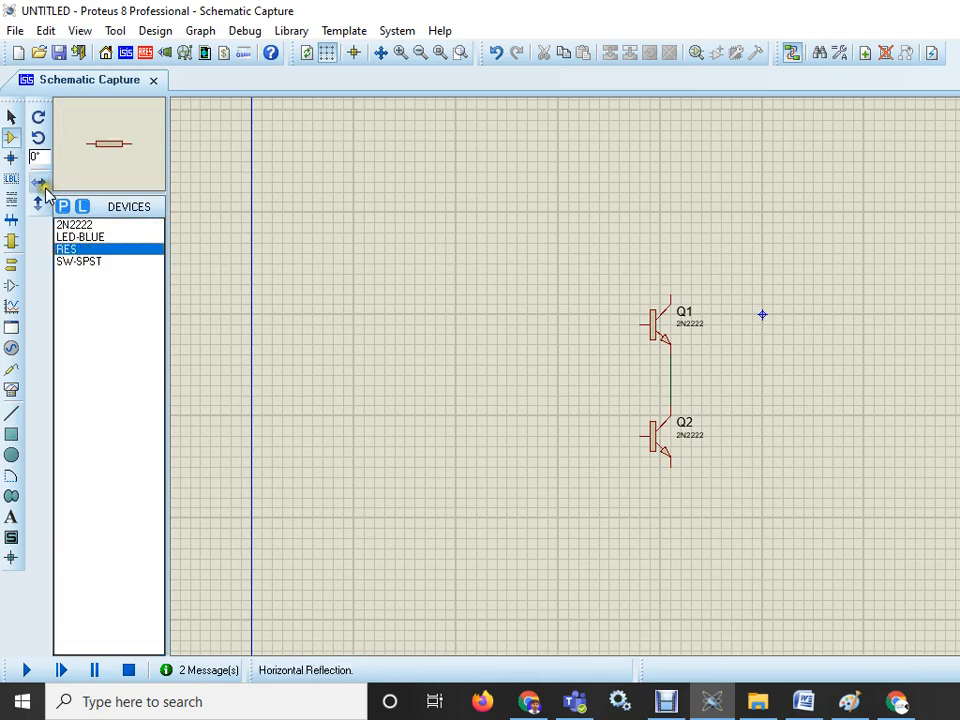
left_click(36, 135)
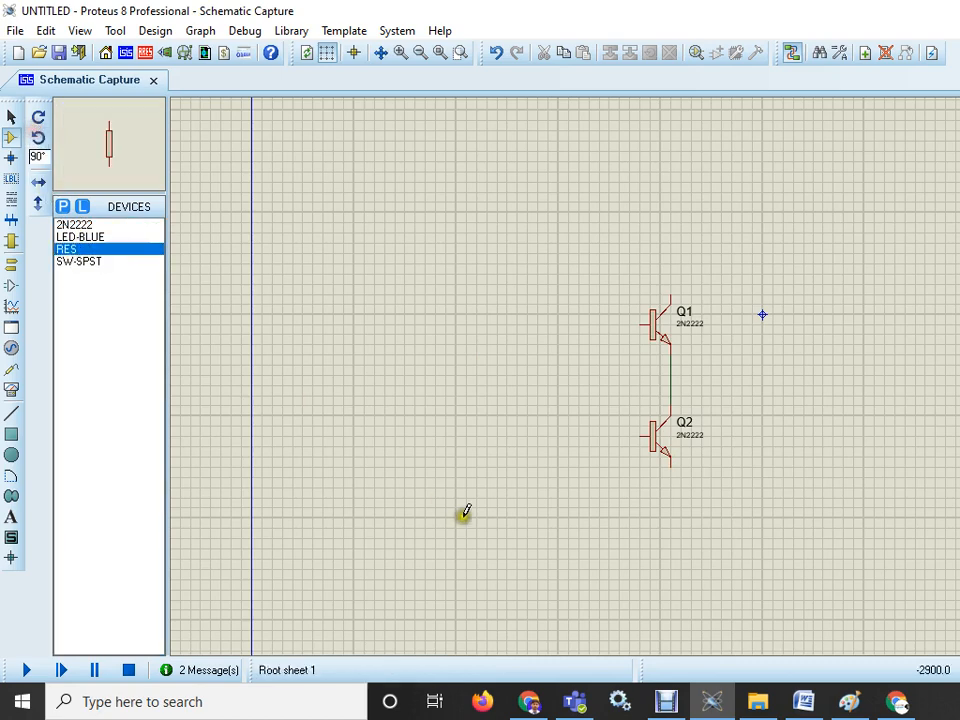
left_click(652, 514)
left_click(675, 516)
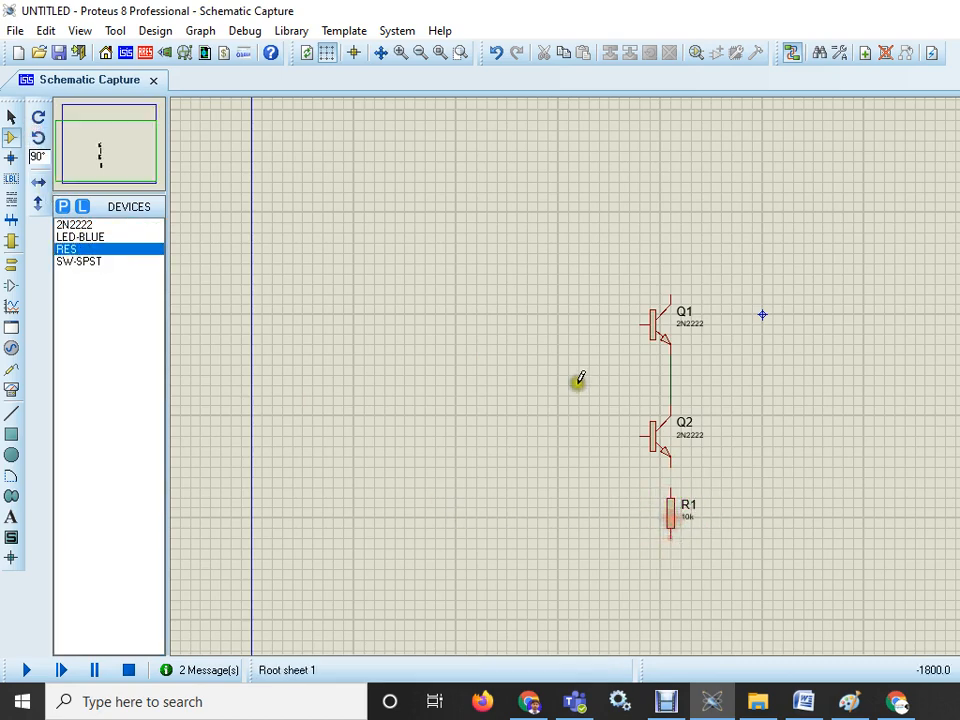
- Place a LED-BLUE at 0° rotation below the resistor R1
left_click(80, 238)
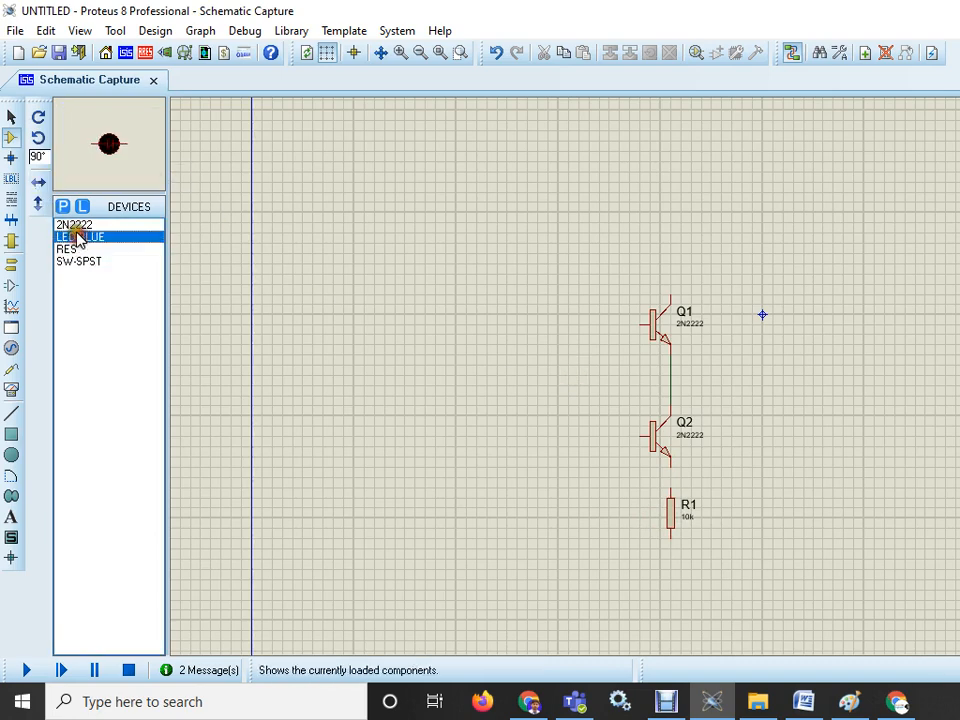
left_click(38, 146)
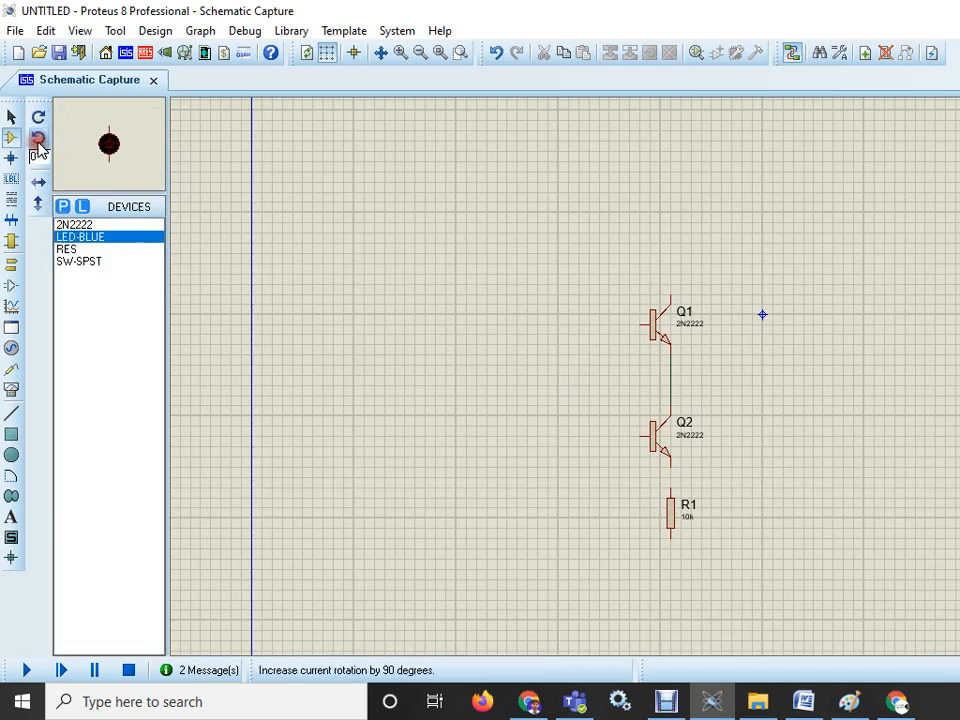
left_click(665, 576)
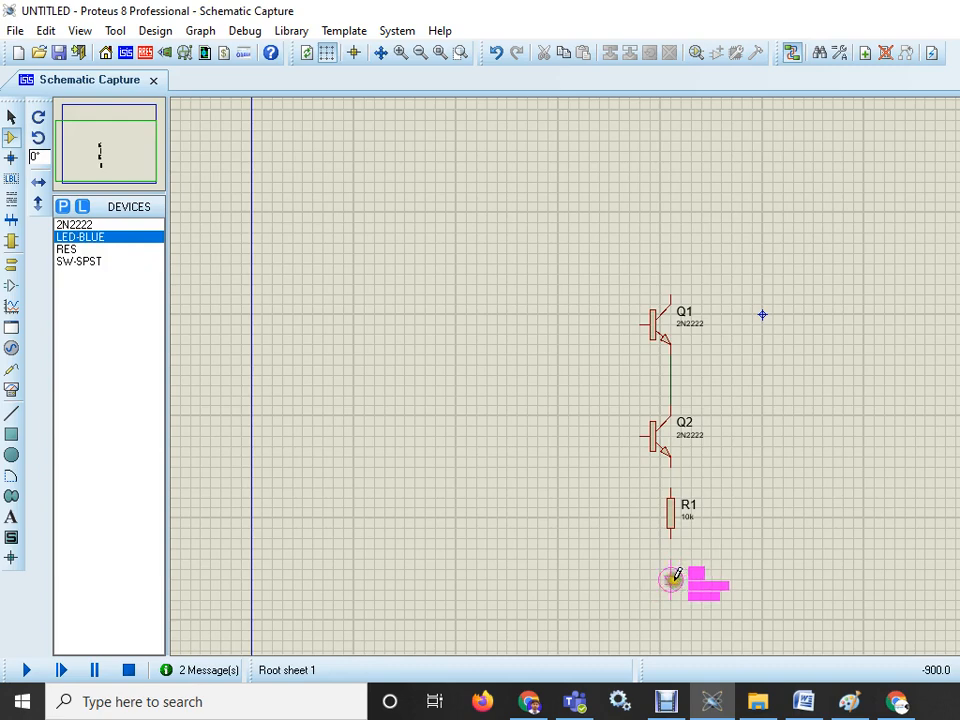
left_click(670, 580)
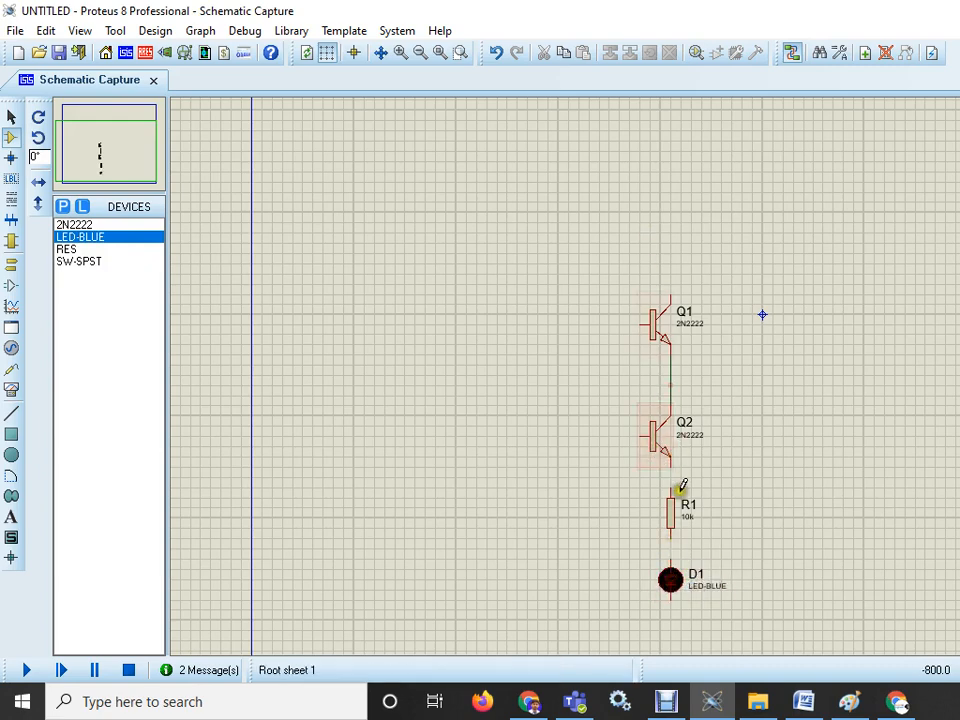
- Wire the LED to R1 and R1 to Q2's emitter
left_click(671, 558)
left_click(671, 539)
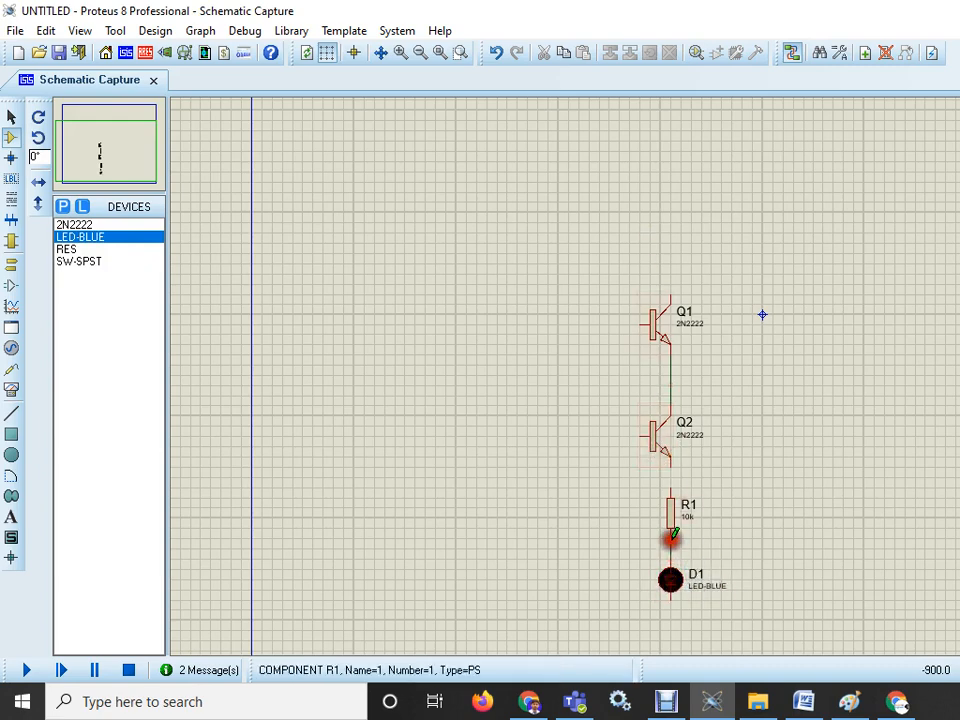
left_click(671, 485)
left_click(670, 462)
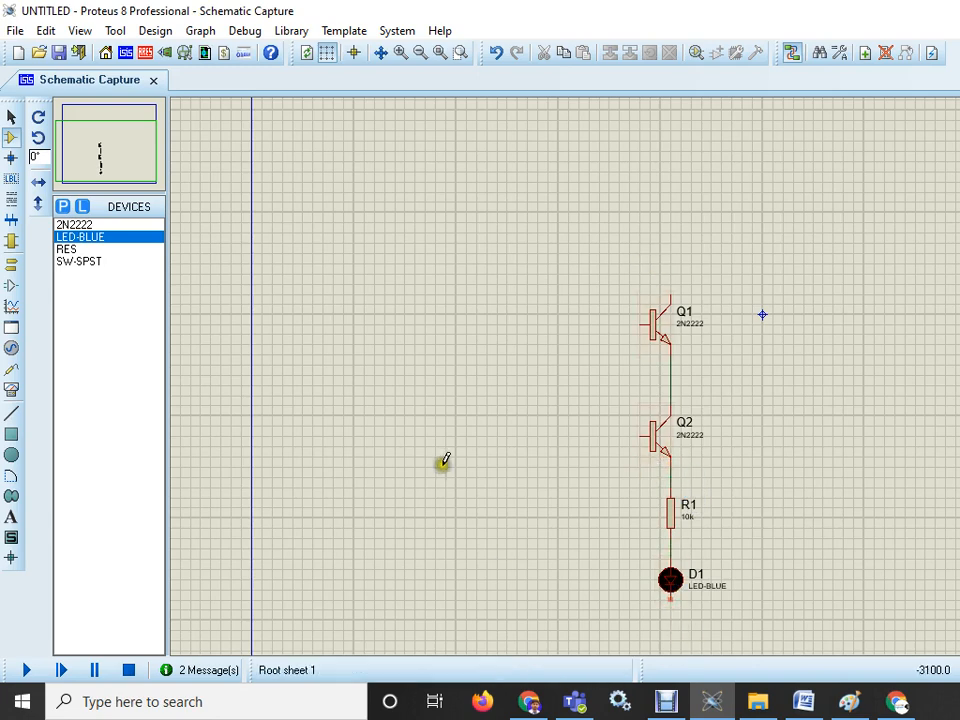
- Add a ground terminal below the LED's cathode
left_click(15, 268)
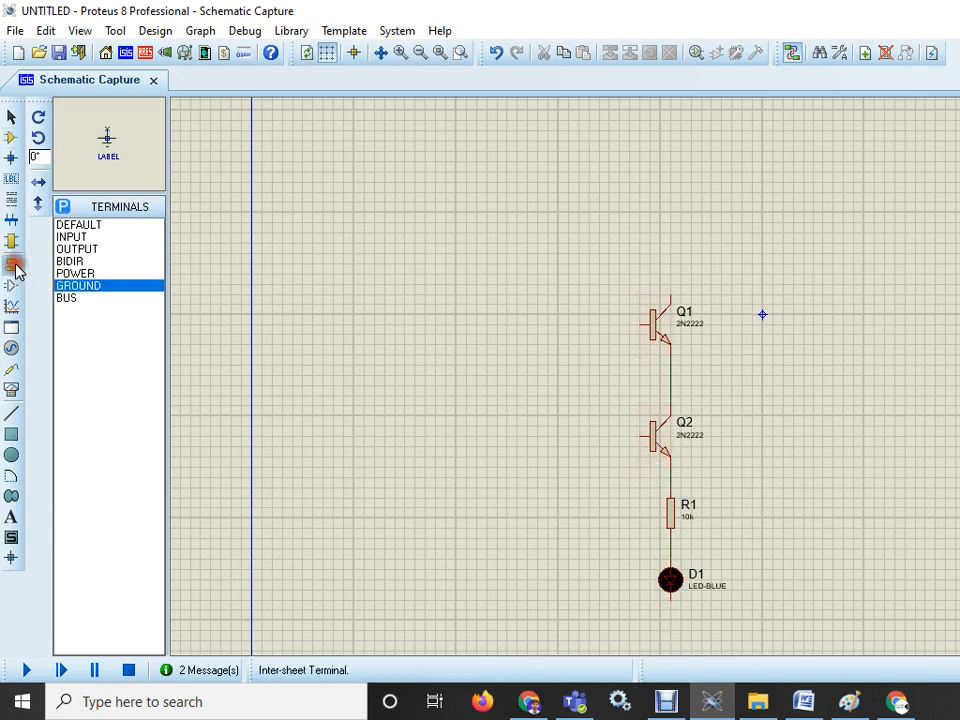
left_click(75, 286)
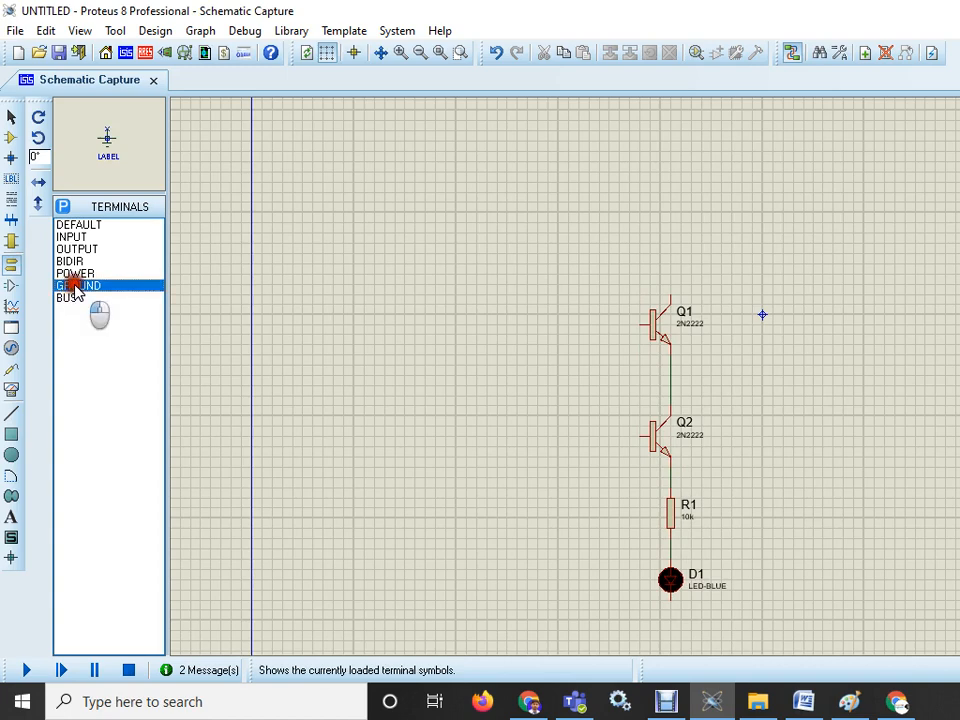
left_click(670, 635)
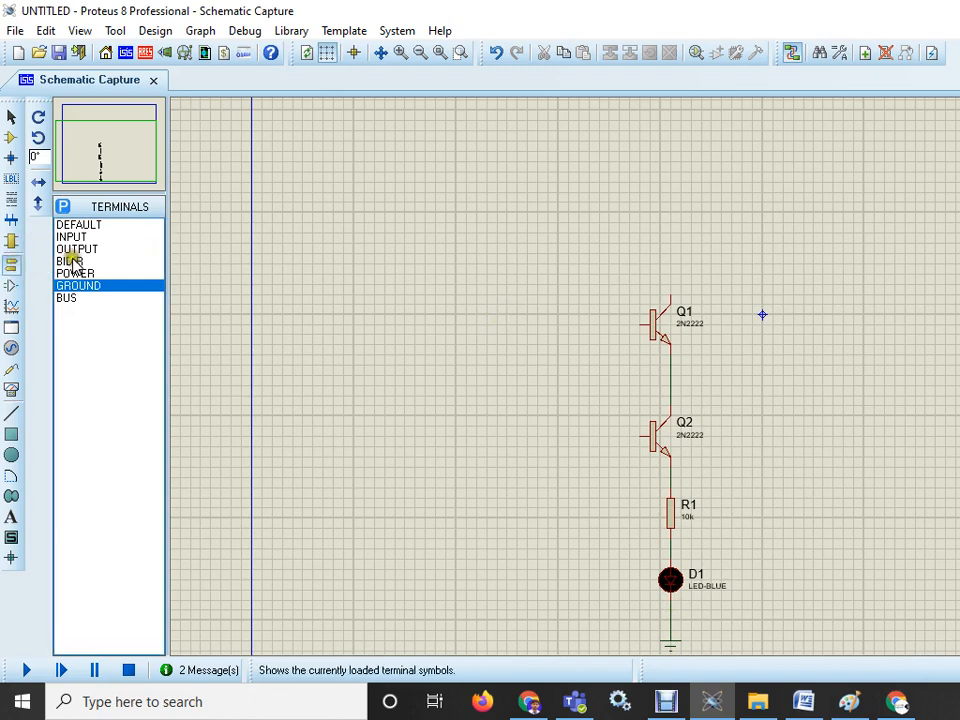
- Place a horizontal resistor R2 left of Q1 and wire it to Q1's base
left_click(10, 136)
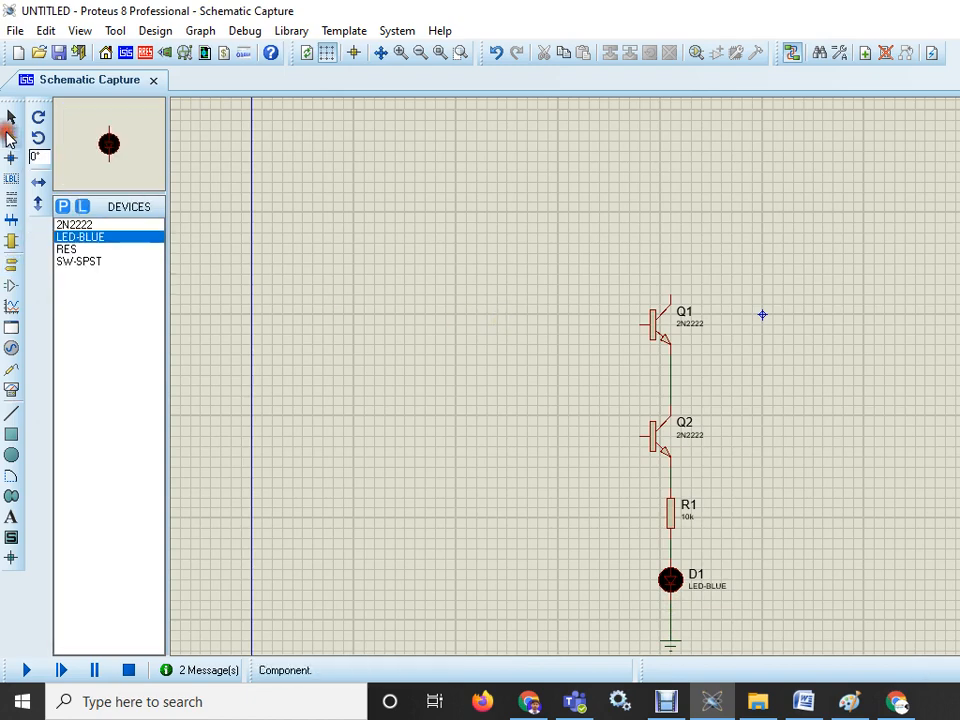
left_click(68, 248)
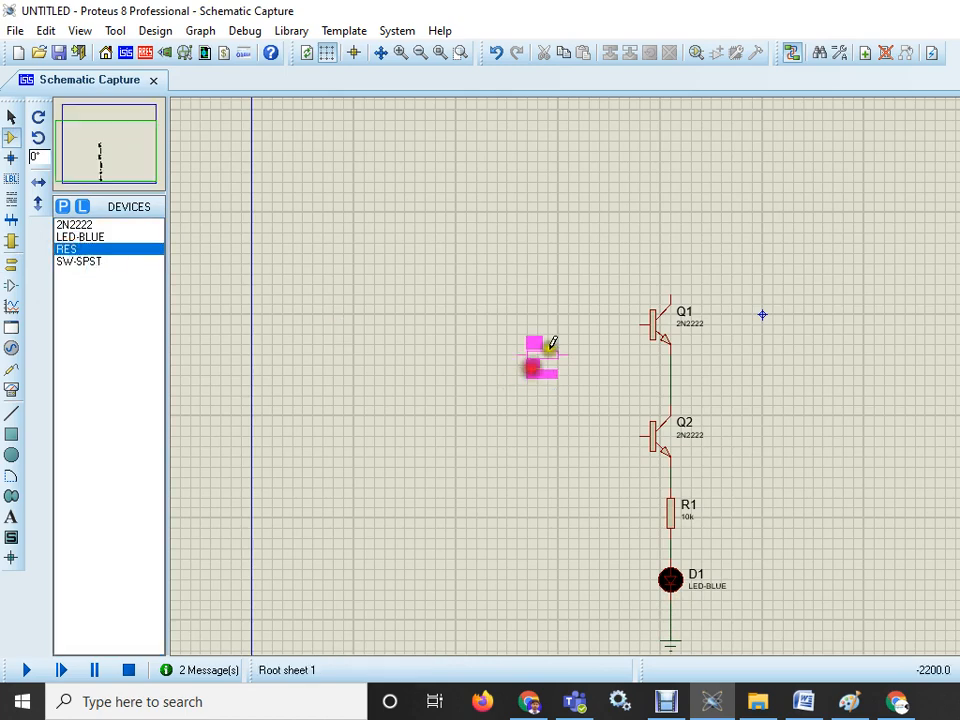
left_click(584, 325)
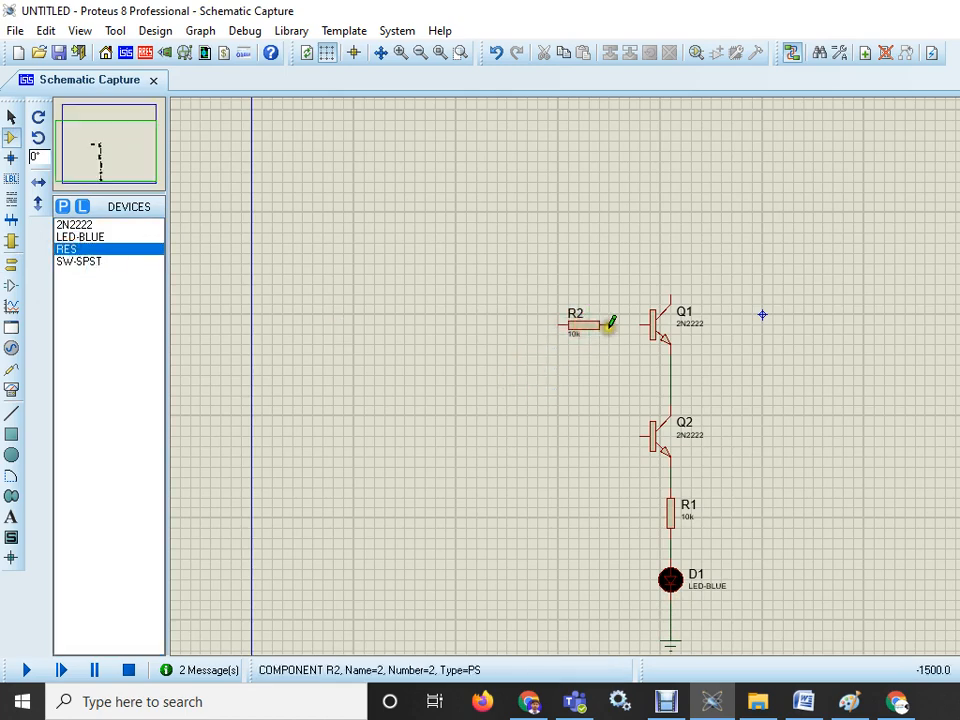
left_click(608, 325)
left_click(640, 325)
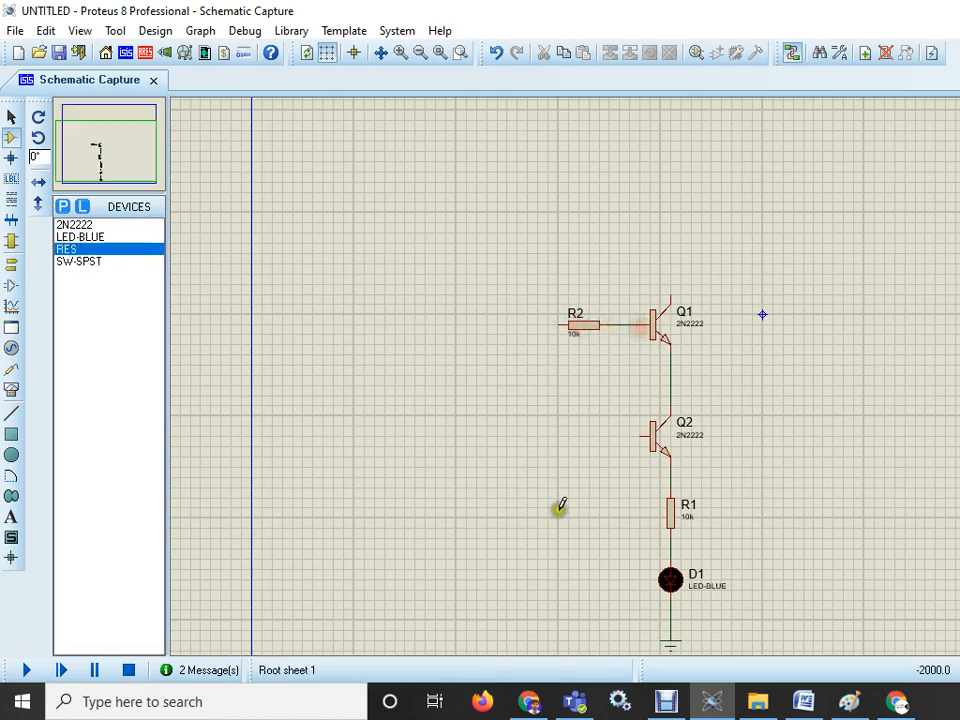
- Place a resistor R3 left of Q2 and wire it to Q2's base
left_click(591, 425)
left_click(588, 434)
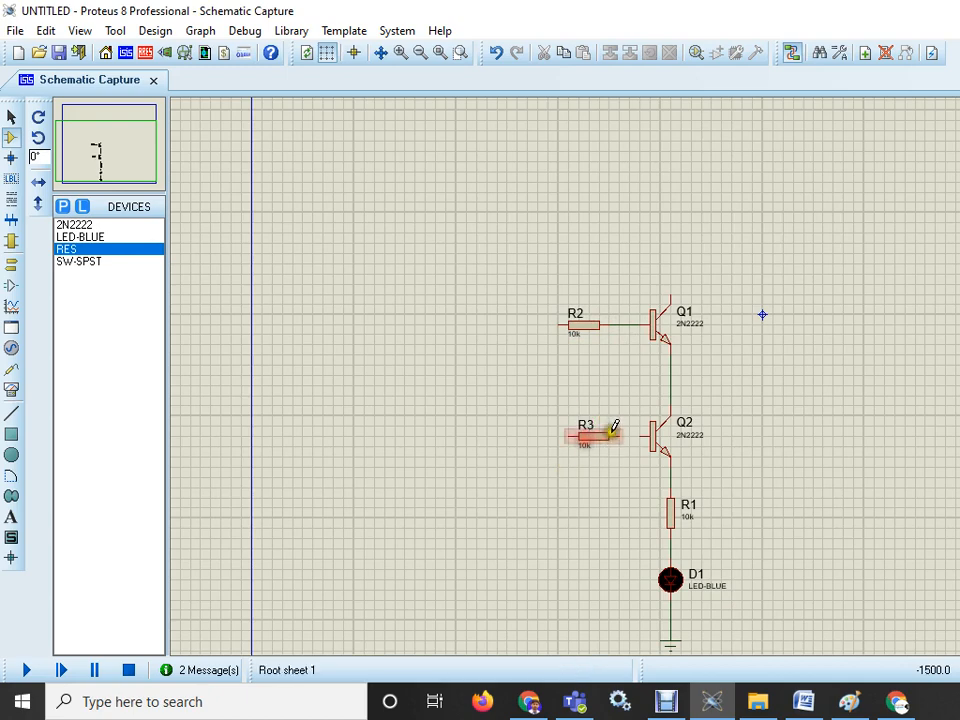
left_click(619, 434)
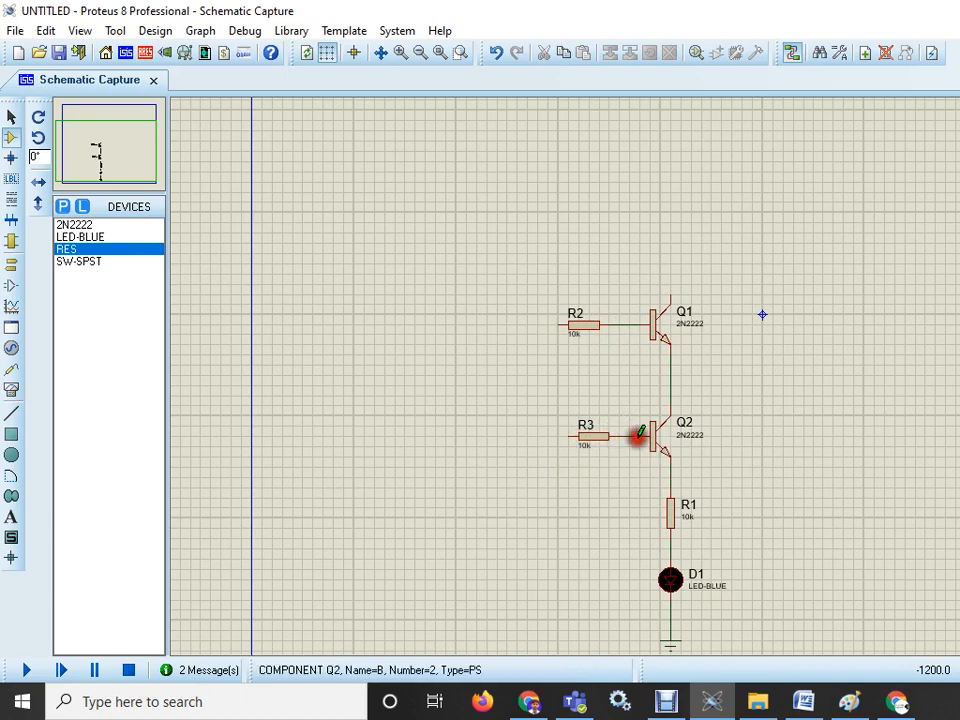
left_click(639, 434)
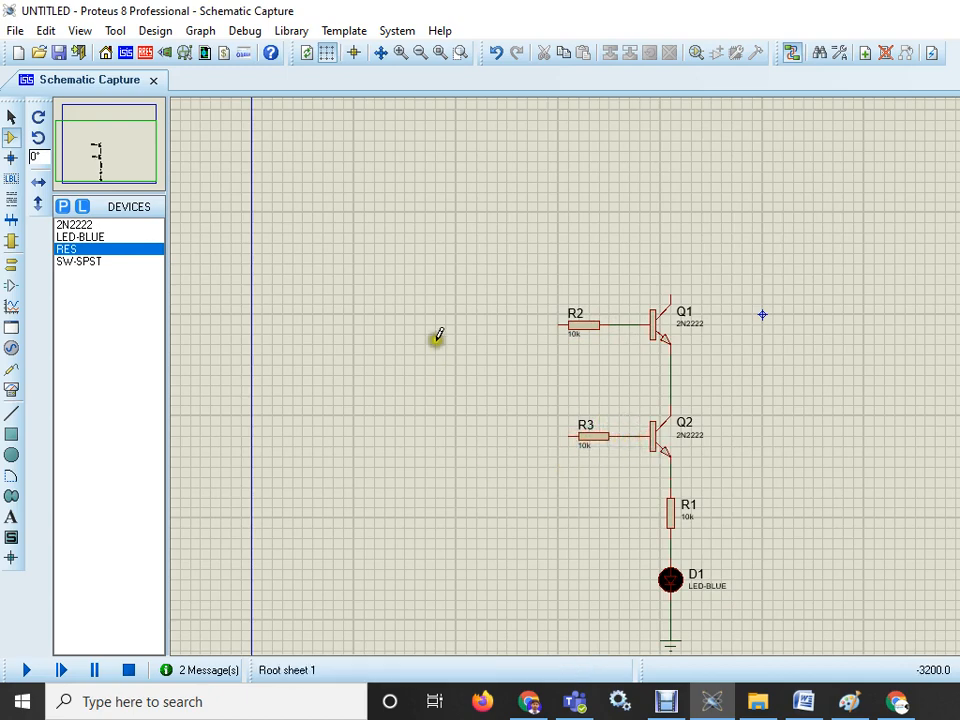
- Move resistor R3 slightly left to align it with R2
left_click(580, 442)
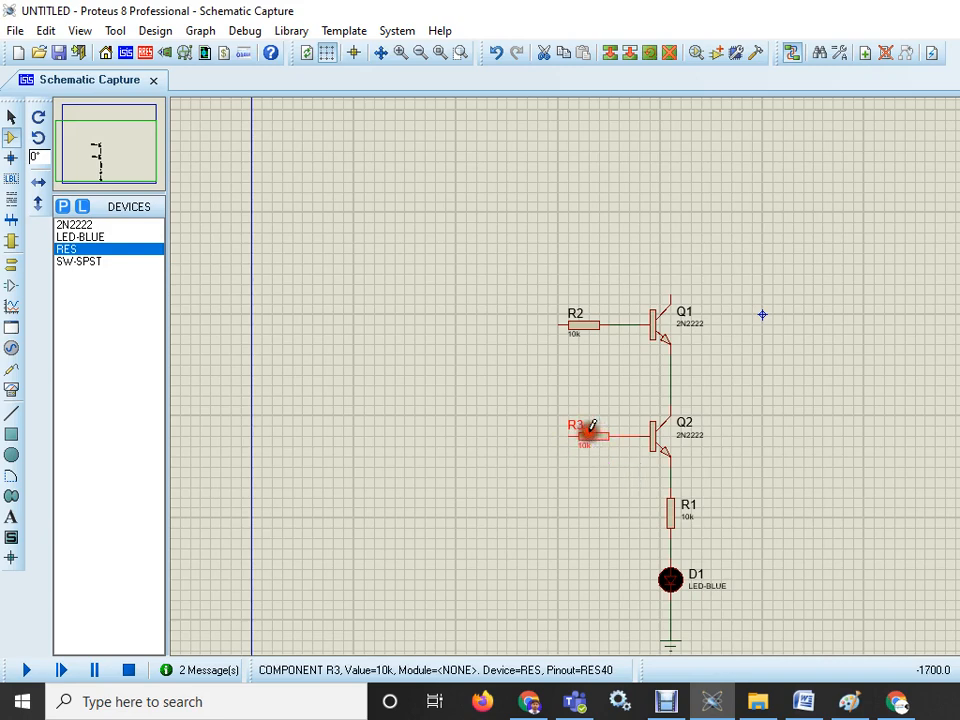
left_click_drag(597, 440, 587, 440)
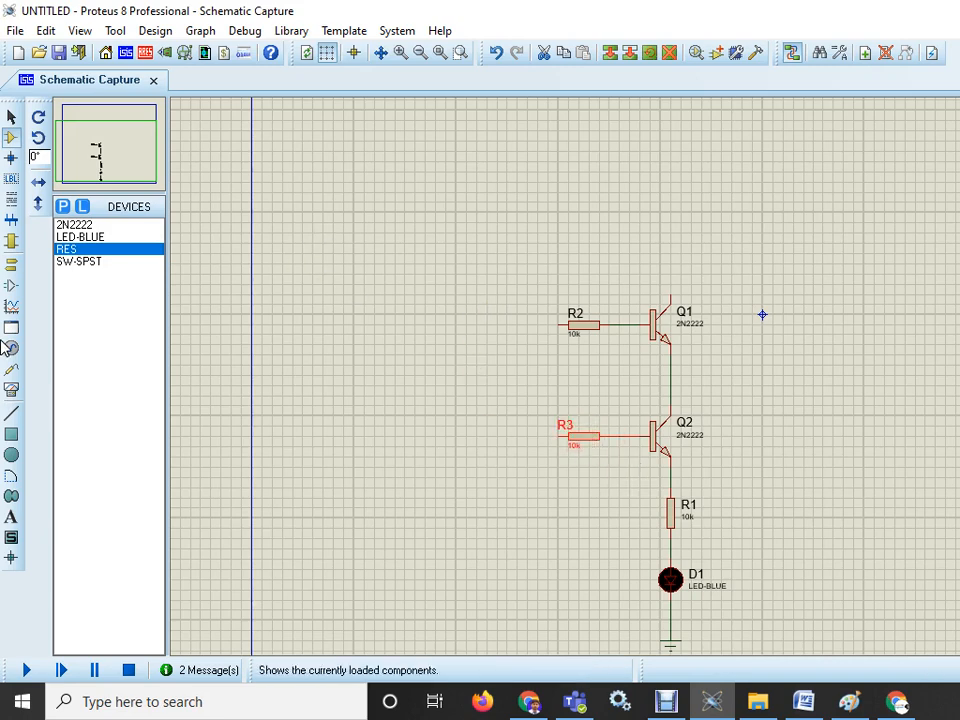
- Place an SPST switch SW1 left of resistor R2 and wire it to R2
left_click(80, 262)
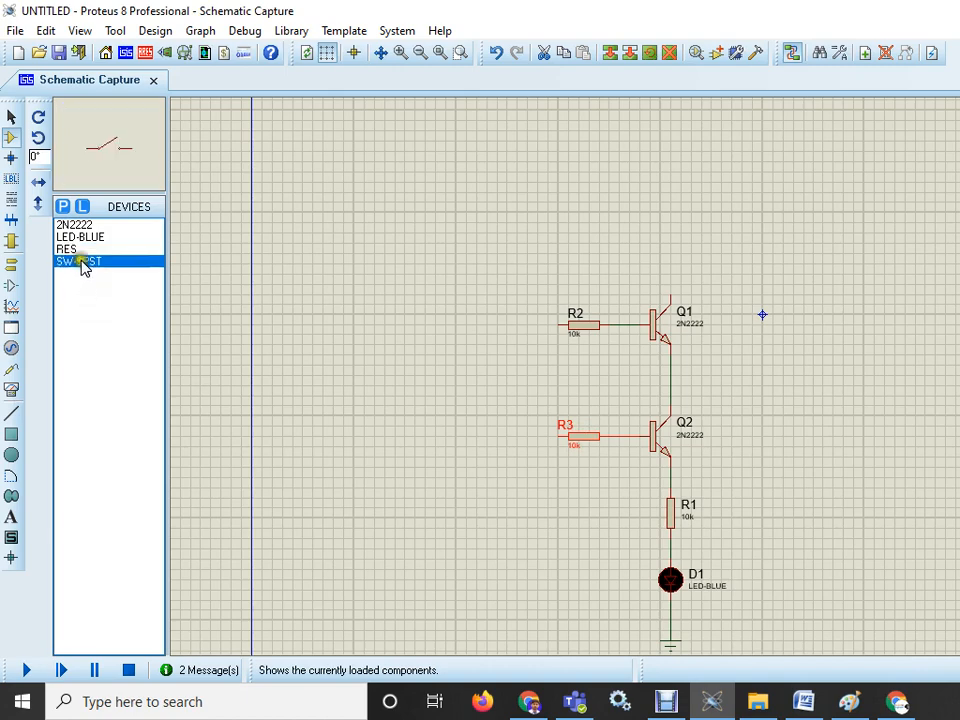
left_click(493, 311)
left_click(511, 318)
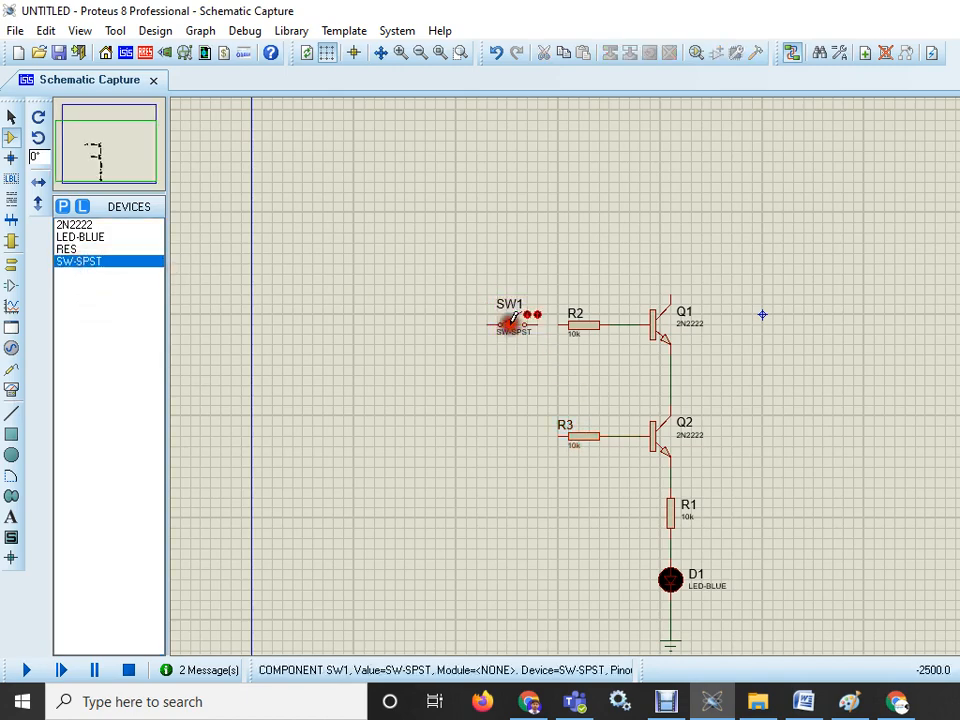
left_click(563, 324)
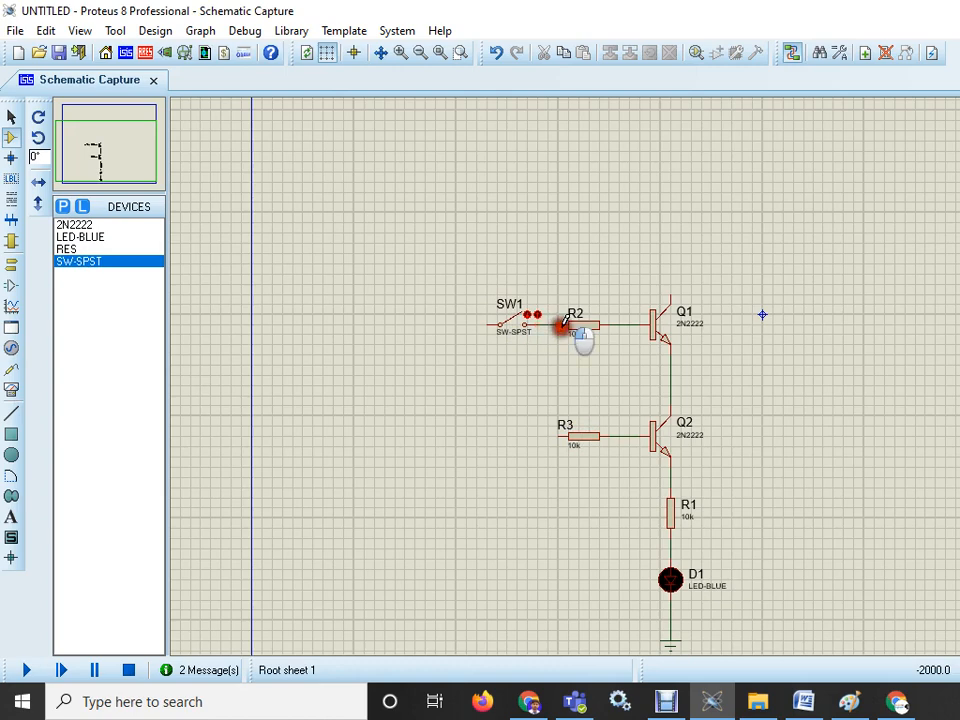
- Place a second SPST switch SW2 left of resistor R3 and connect it to R3
left_click(514, 430)
left_click(515, 431)
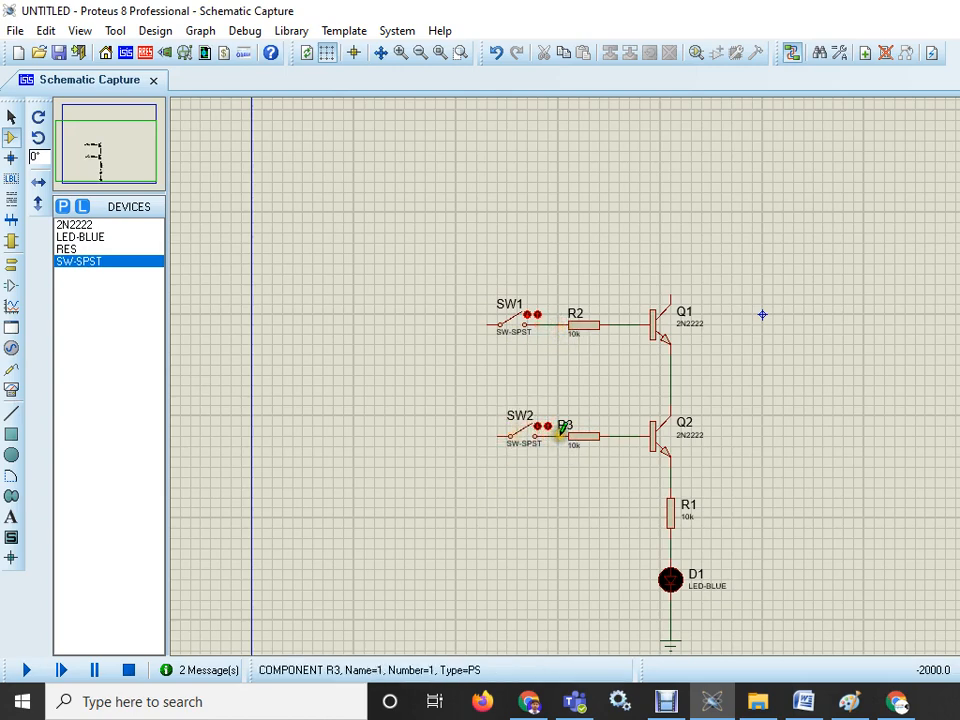
left_click(561, 435)
left_click(503, 432)
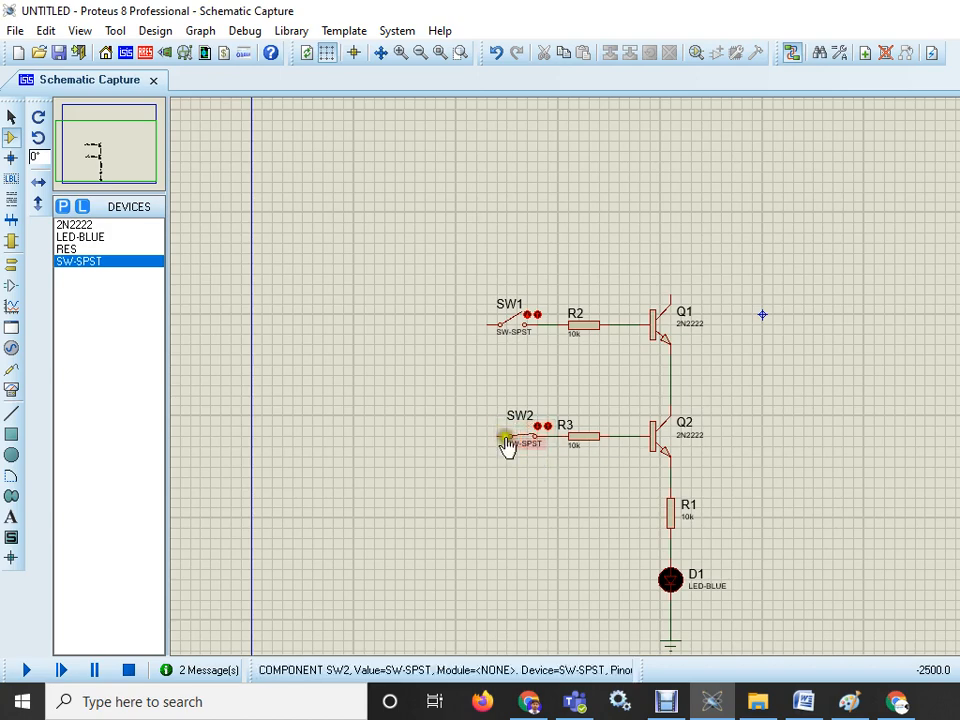
left_click(11, 116)
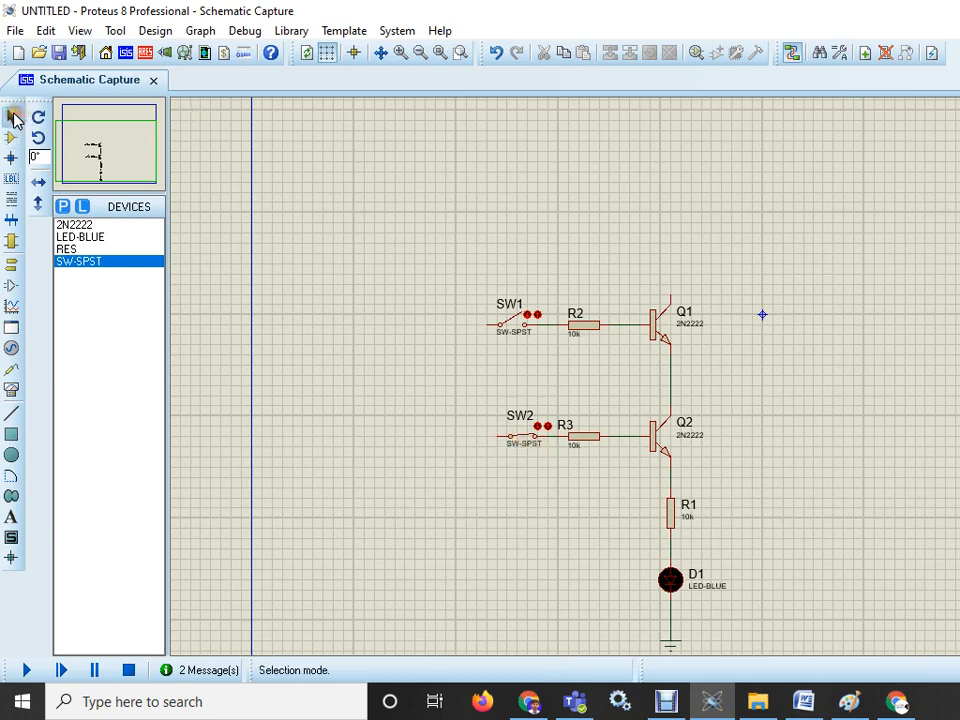
left_click(421, 390)
left_click_drag(463, 405, 560, 464)
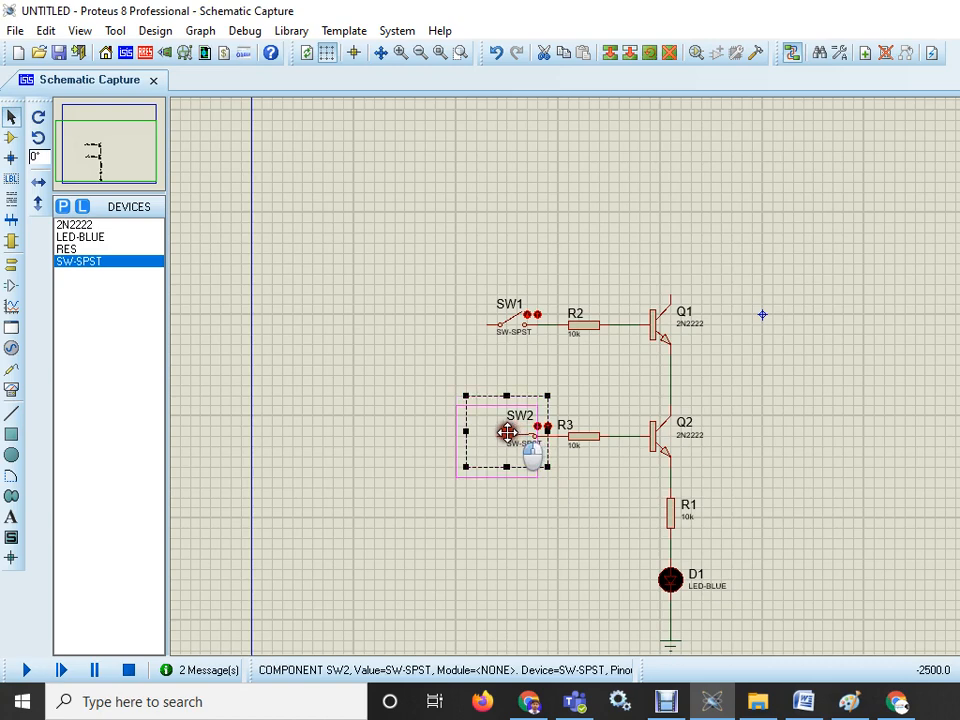
left_click(507, 432)
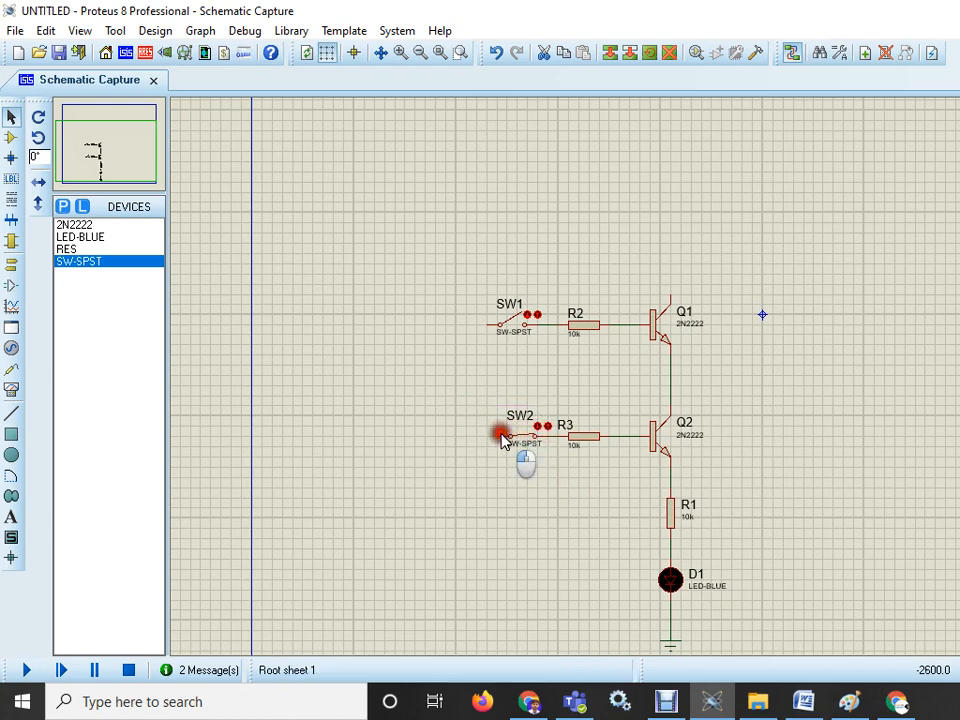
left_click(500, 435)
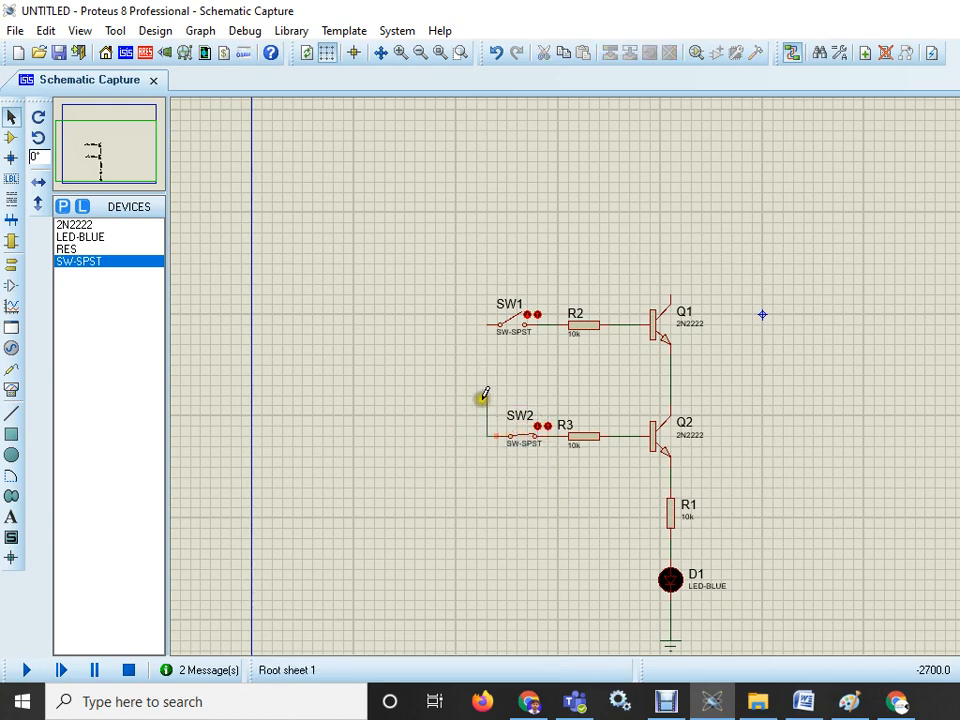
right_click(482, 396)
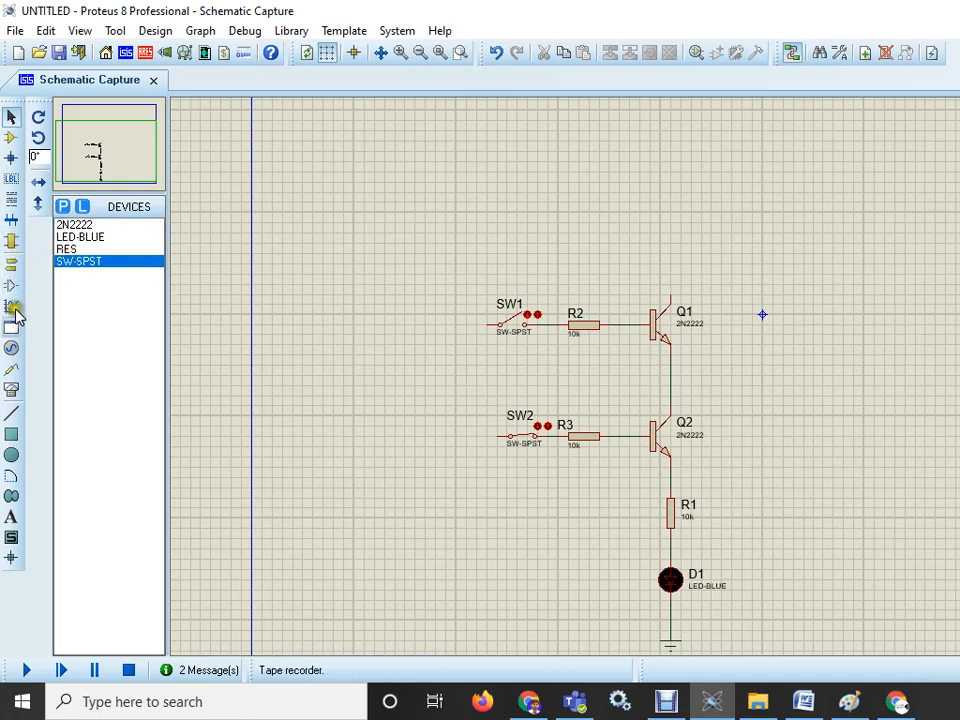
- Place a DC generator terminal left of the switches and wire it to the free pins of SW1 and SW2
left_click(11, 347)
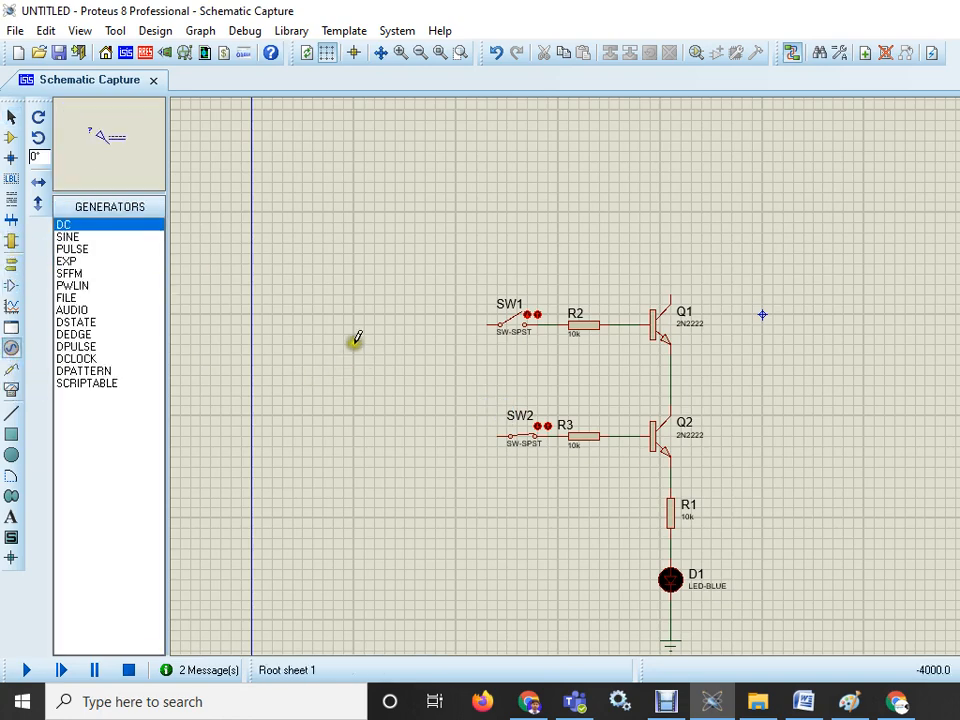
left_click(404, 366)
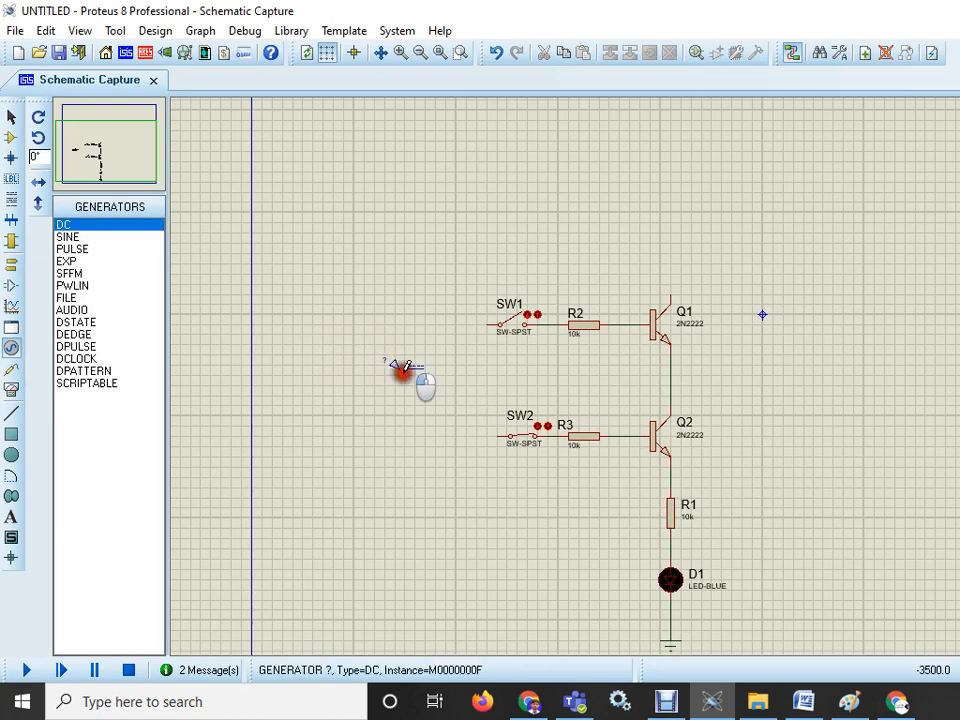
left_click(404, 372)
left_click(485, 325)
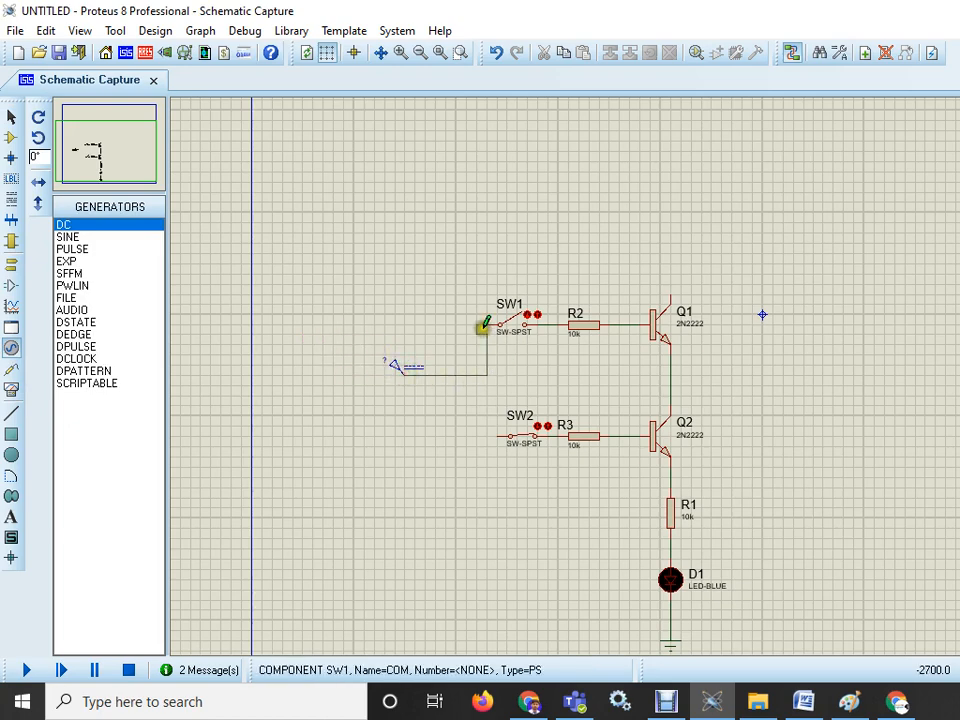
left_click(494, 432)
left_click(487, 375)
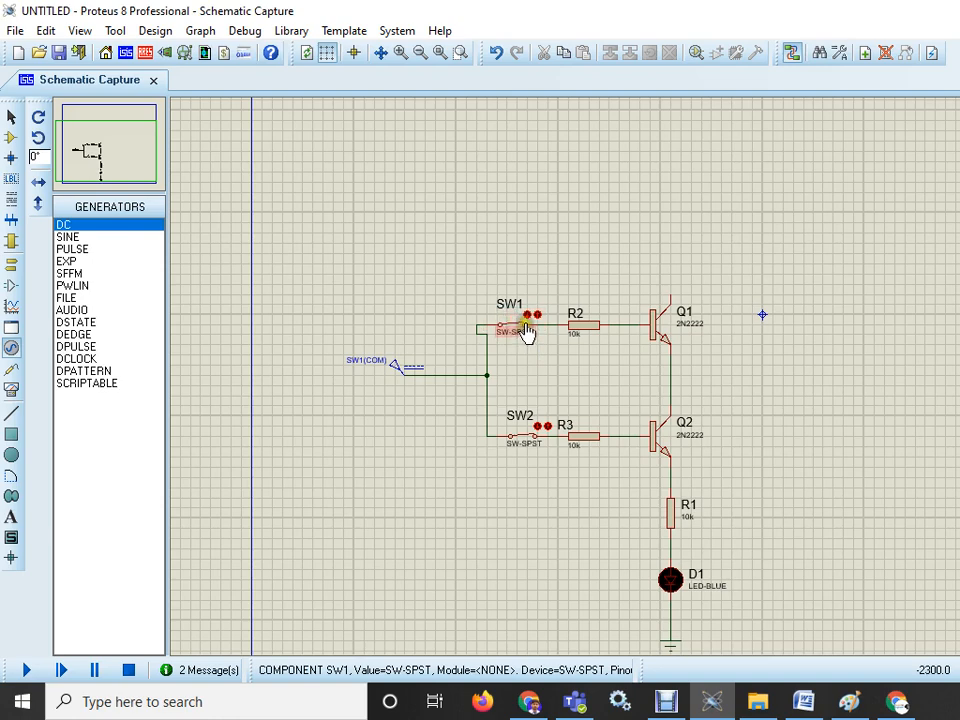
left_click(525, 326)
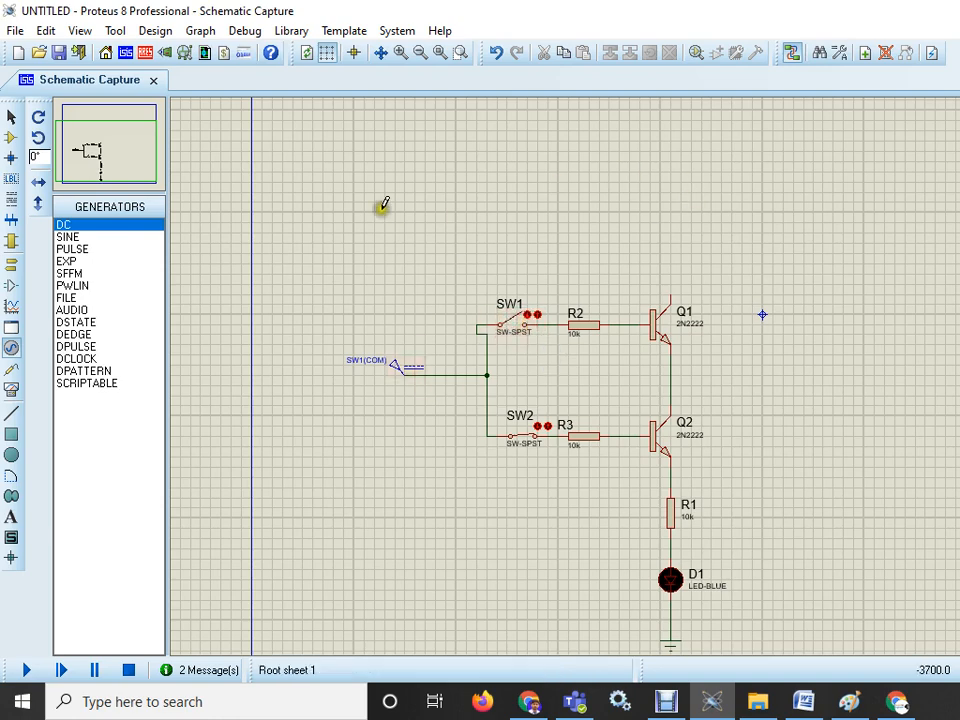
left_click(10, 136)
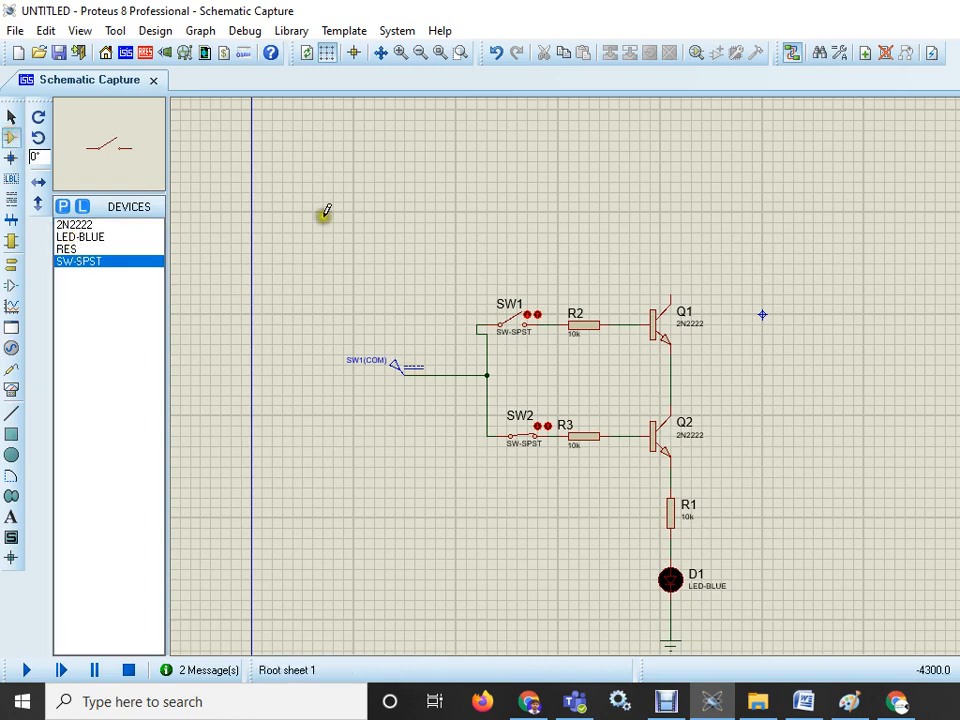
left_click(350, 318)
right_click(530, 199)
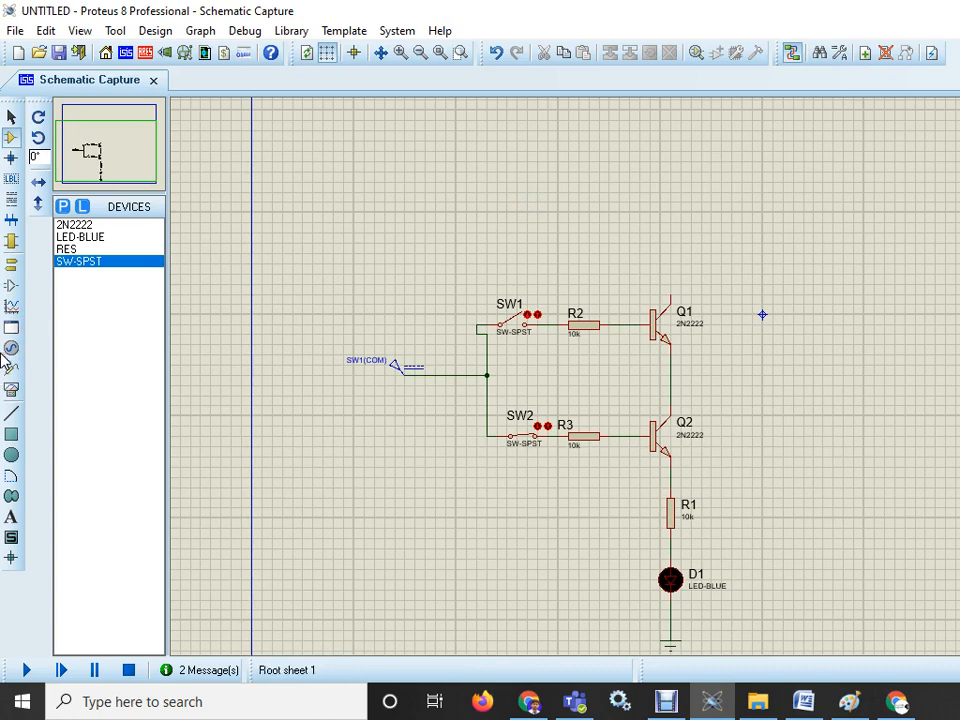
- Place another DC generator terminal above Q1 and wire it to Q1's collector
left_click(11, 347)
left_click(537, 192)
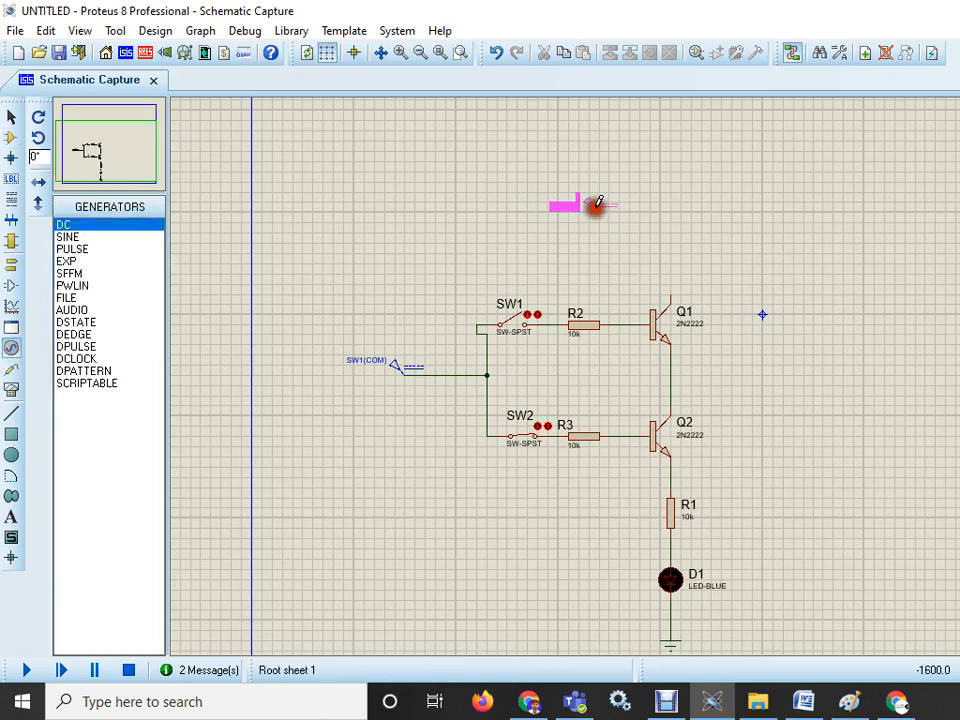
left_click(680, 232)
left_click(670, 220)
left_click(670, 292)
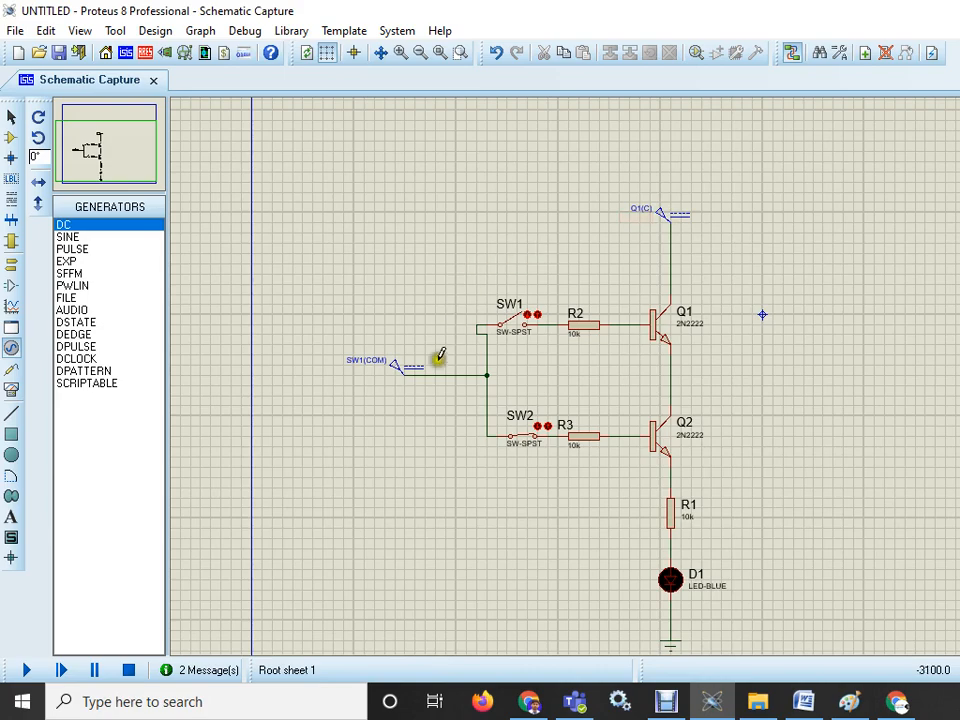
- Set the Q1(C) generator's voltage to 5 volts
left_click(660, 219)
left_click(661, 222)
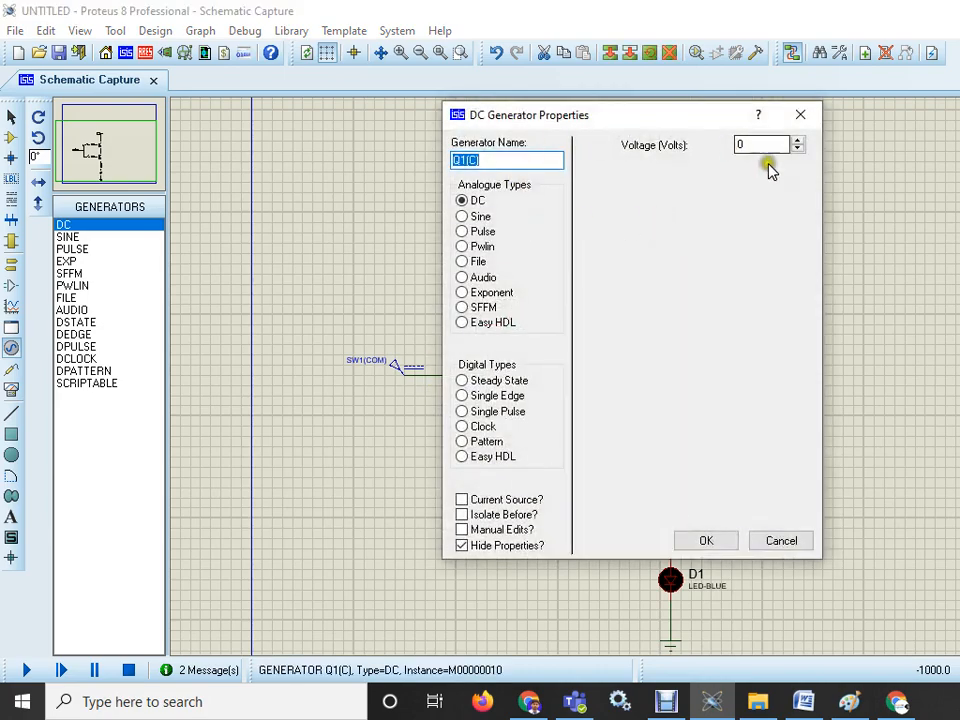
left_click_drag(762, 148, 720, 146)
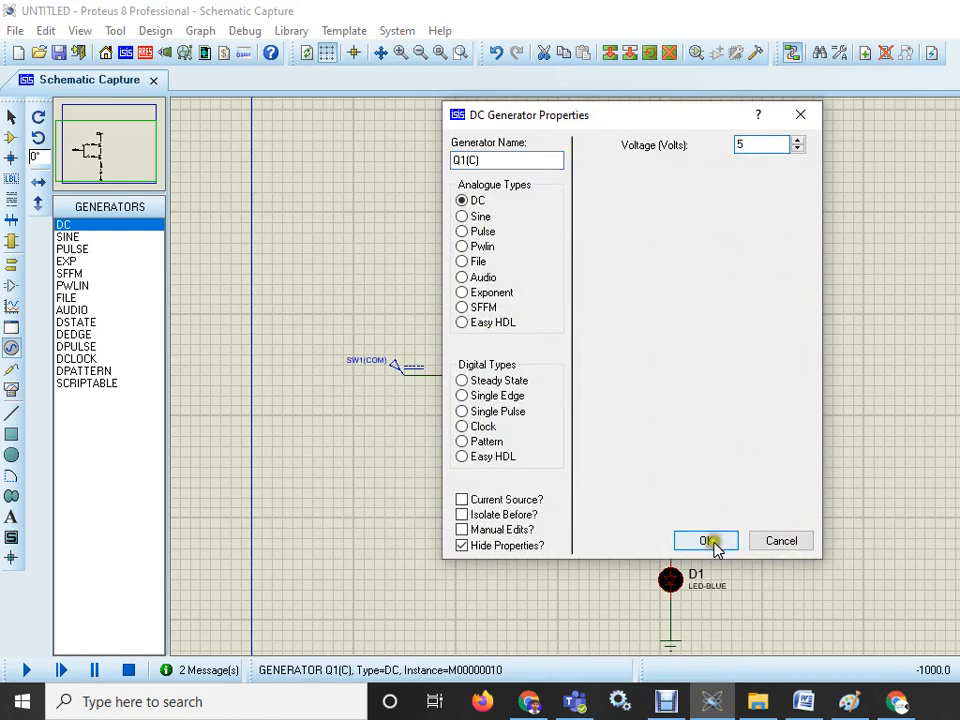
left_click(716, 545)
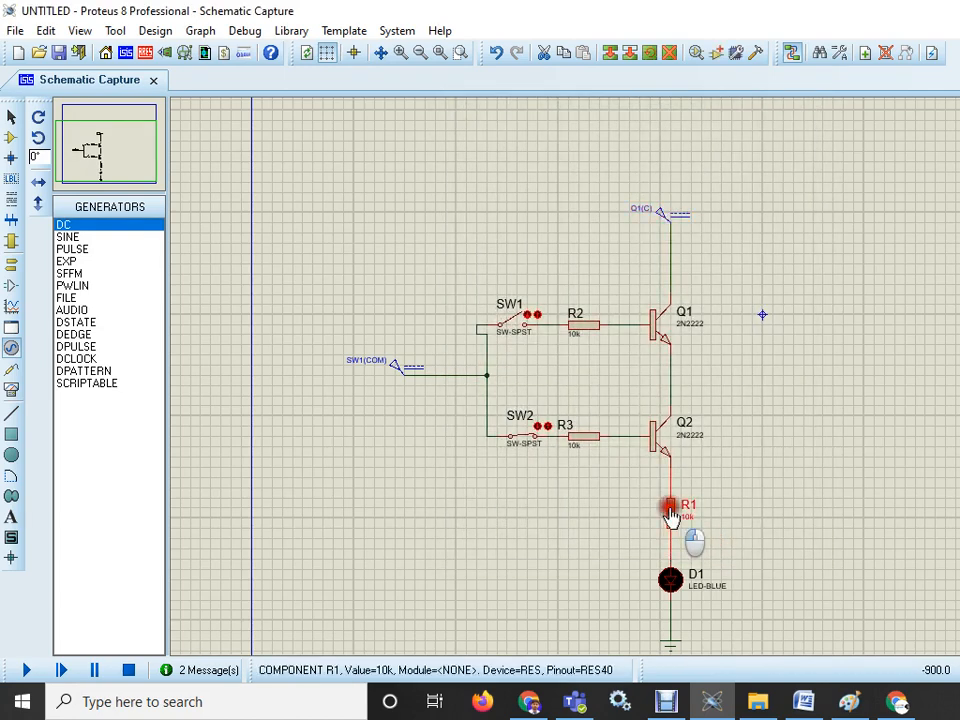
- Set resistor R1's resistance to 330
double_click(671, 517)
left_click_drag(558, 229, 510, 222)
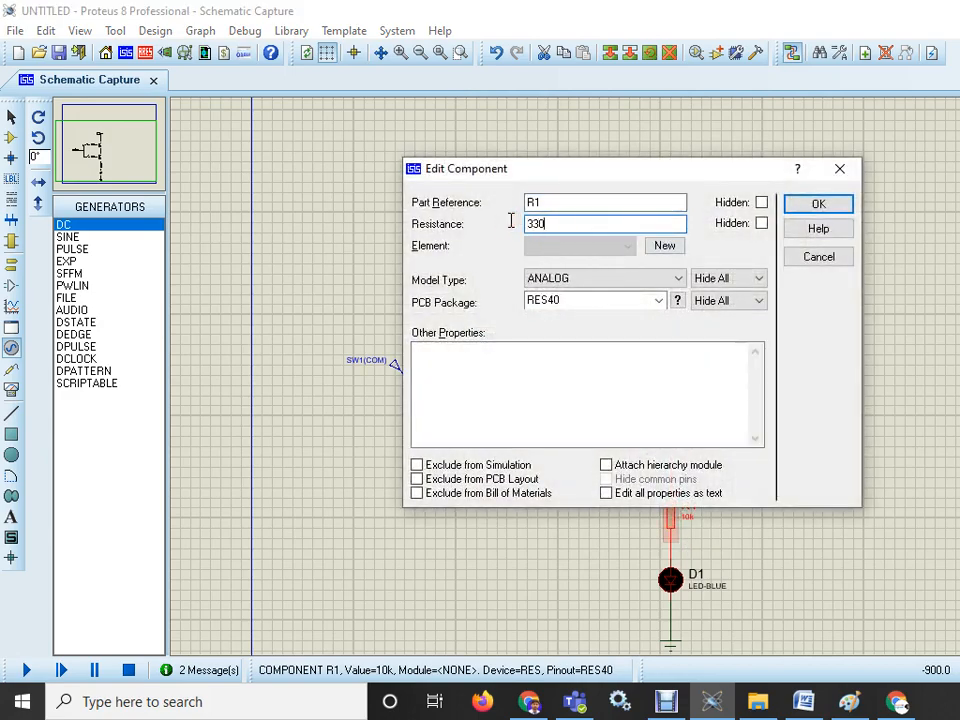
type("330")
left_click(814, 205)
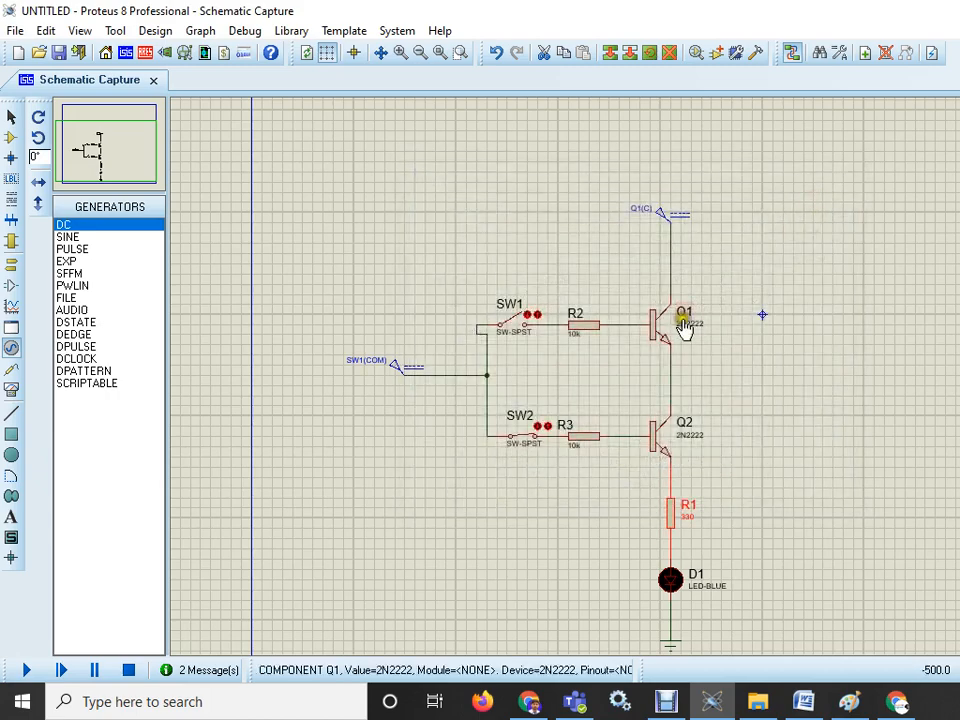
left_click(579, 326)
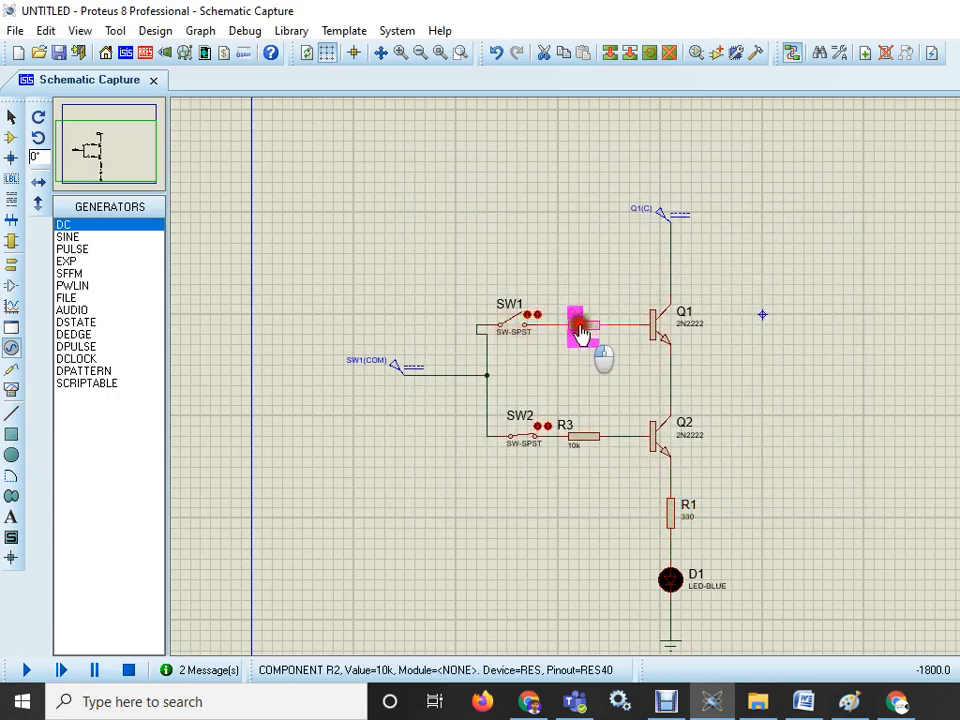
left_click(579, 328)
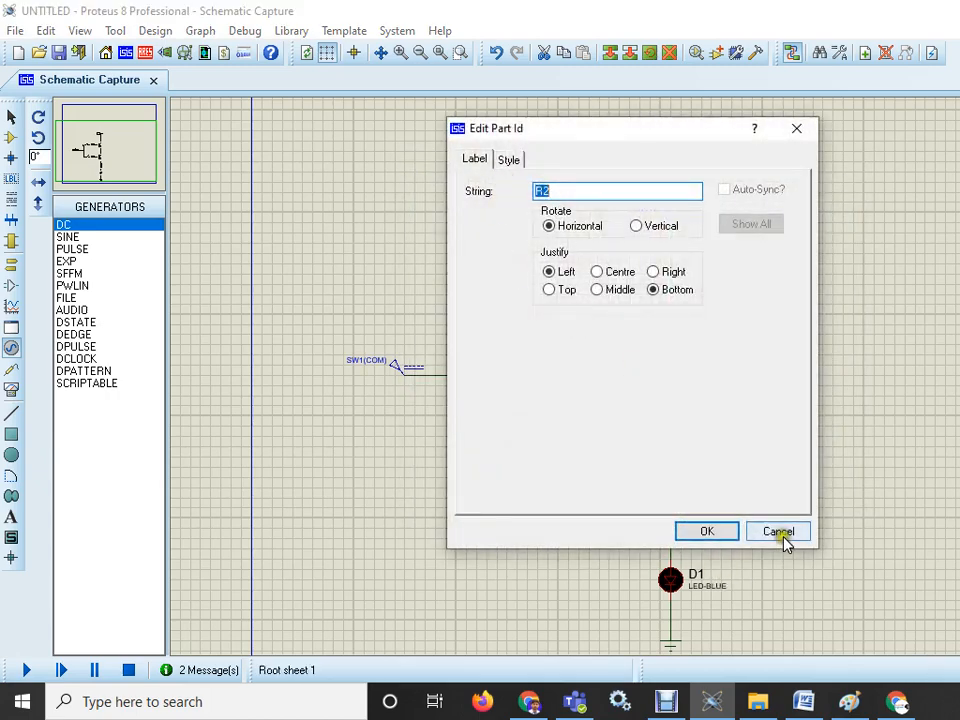
left_click(783, 537)
- Set resistor R2's resistance to 5k
left_click(592, 330)
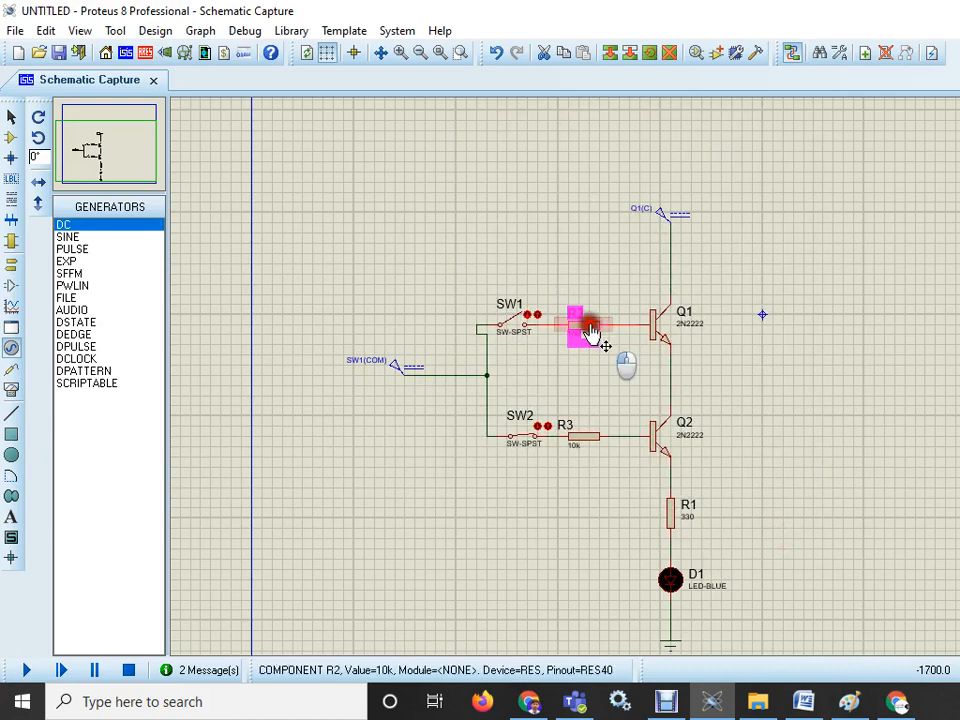
left_click(592, 330)
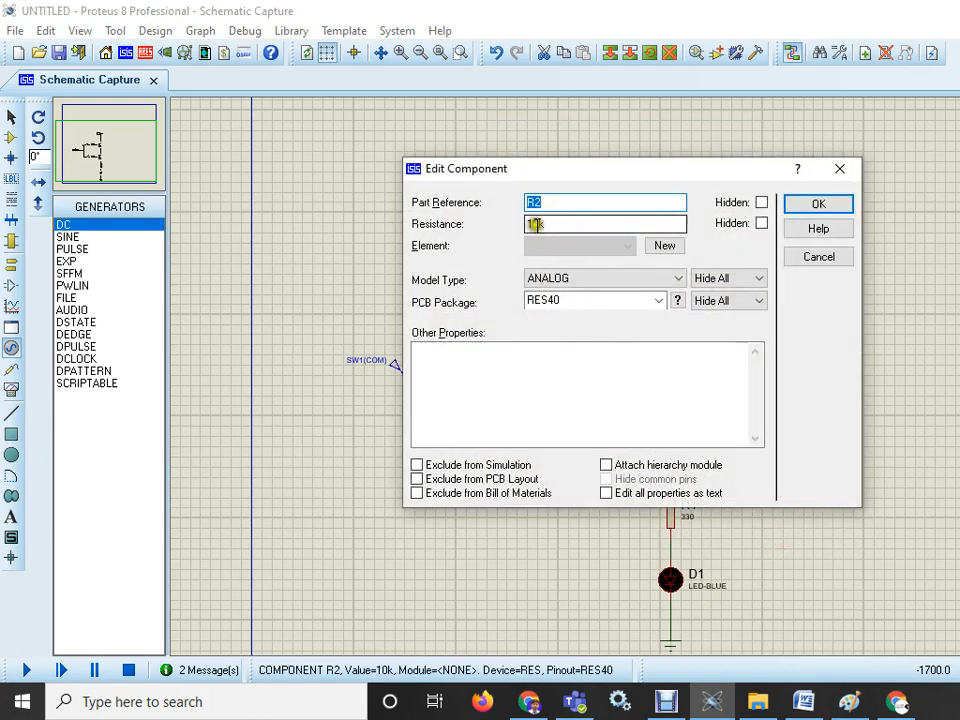
left_click_drag(538, 223, 508, 221)
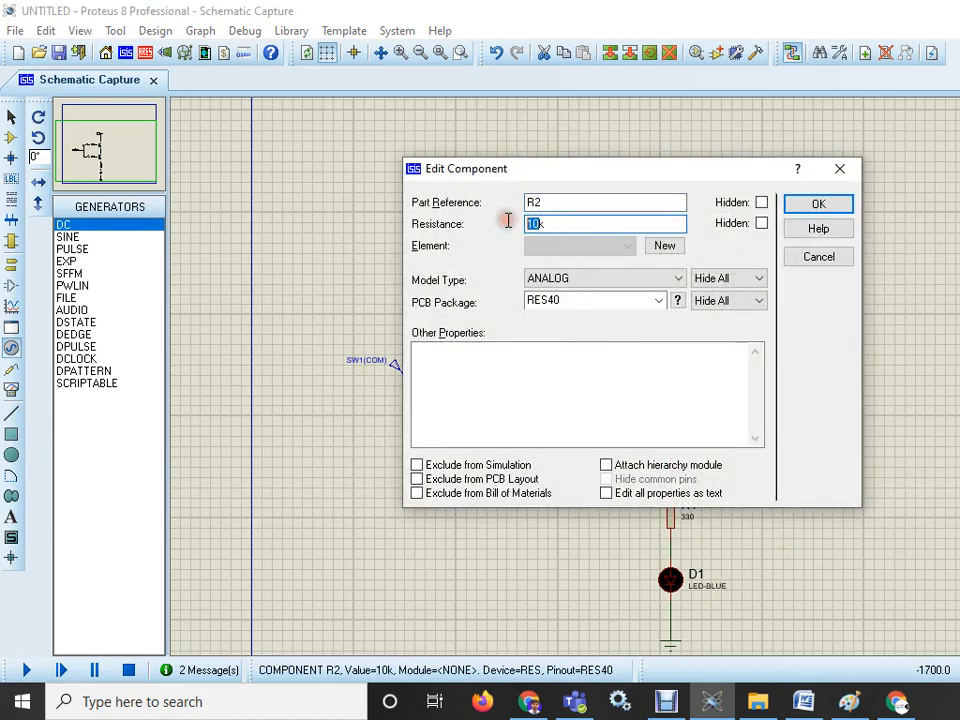
type("5k")
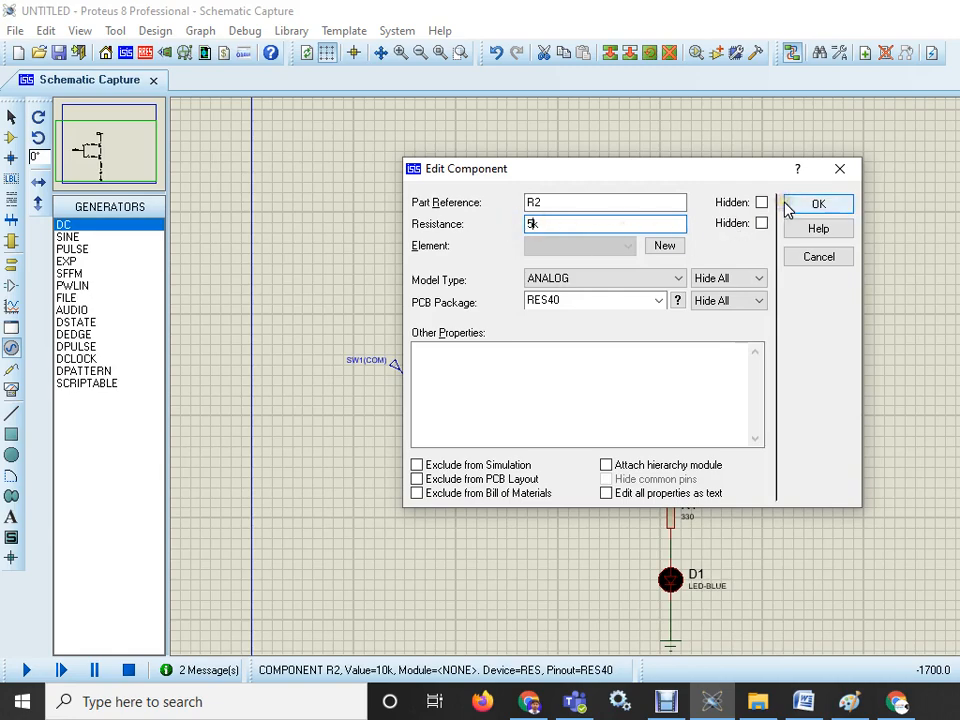
left_click(790, 206)
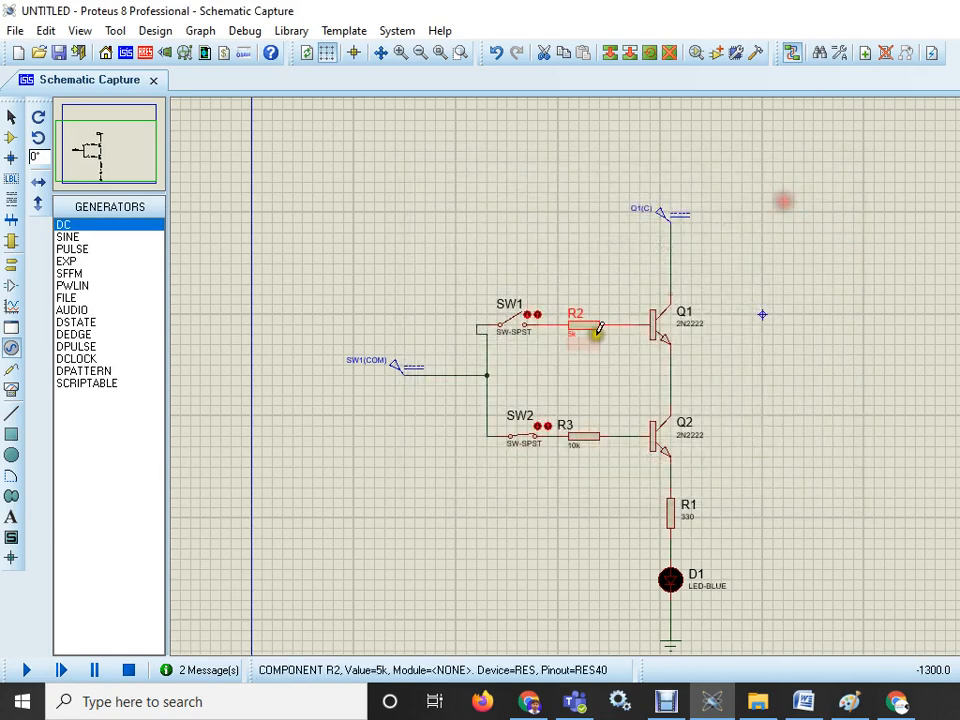
- Set resistor R3's resistance to 5k
double_click(581, 441)
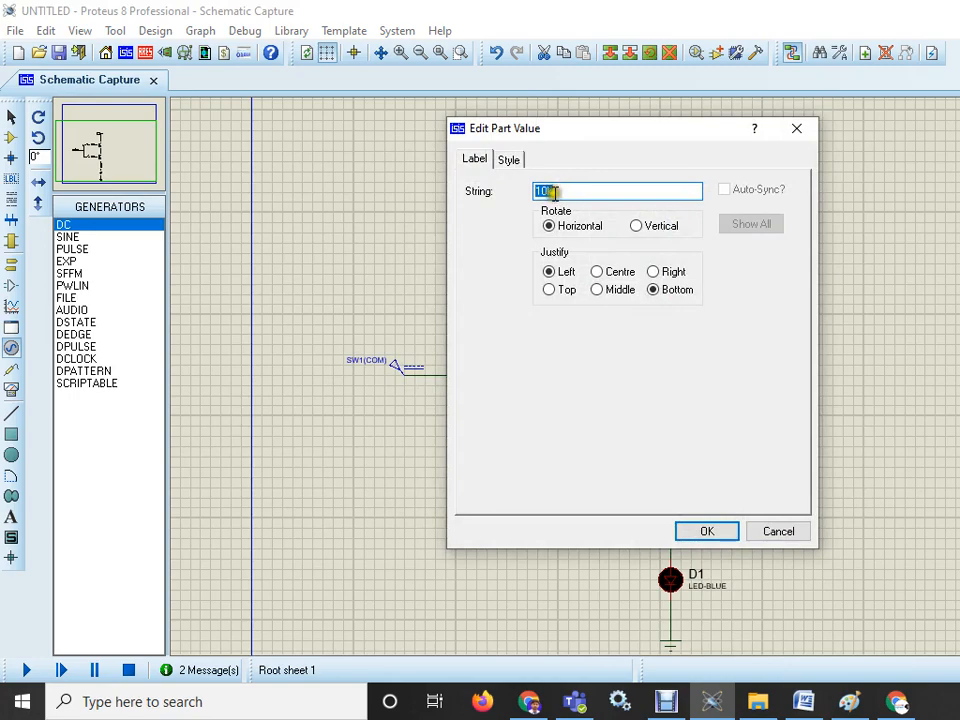
left_click(802, 131)
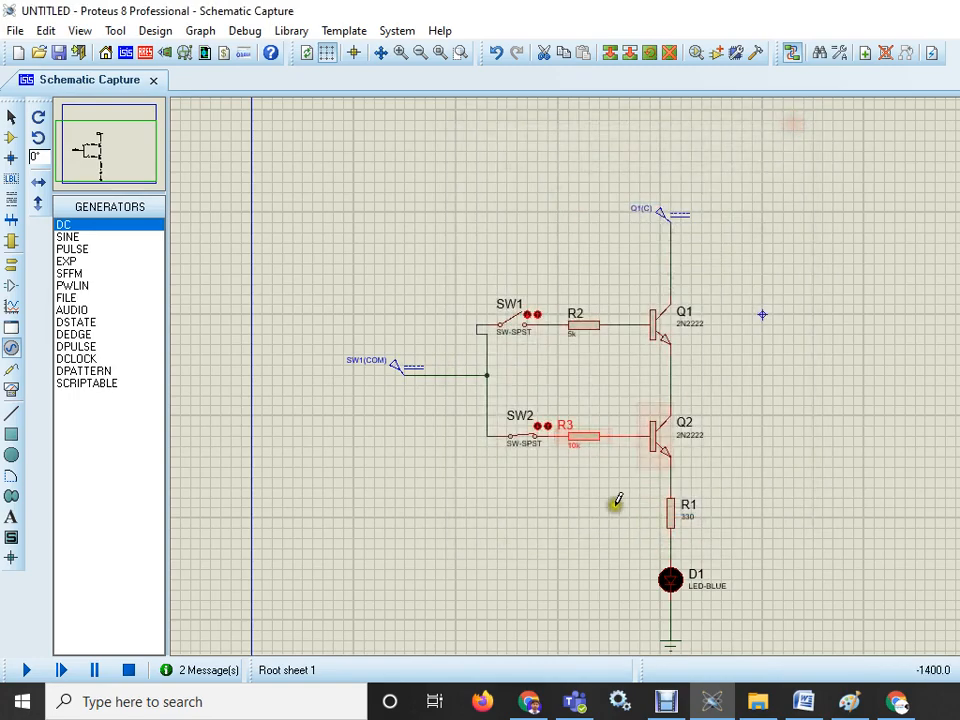
double_click(590, 436)
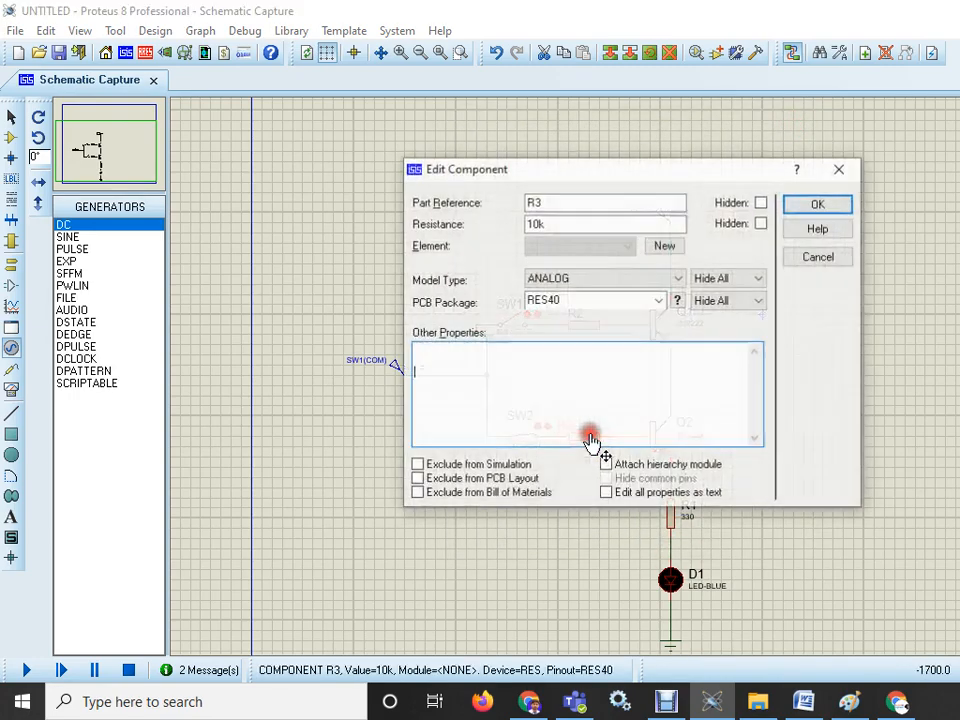
left_click_drag(541, 223, 509, 221)
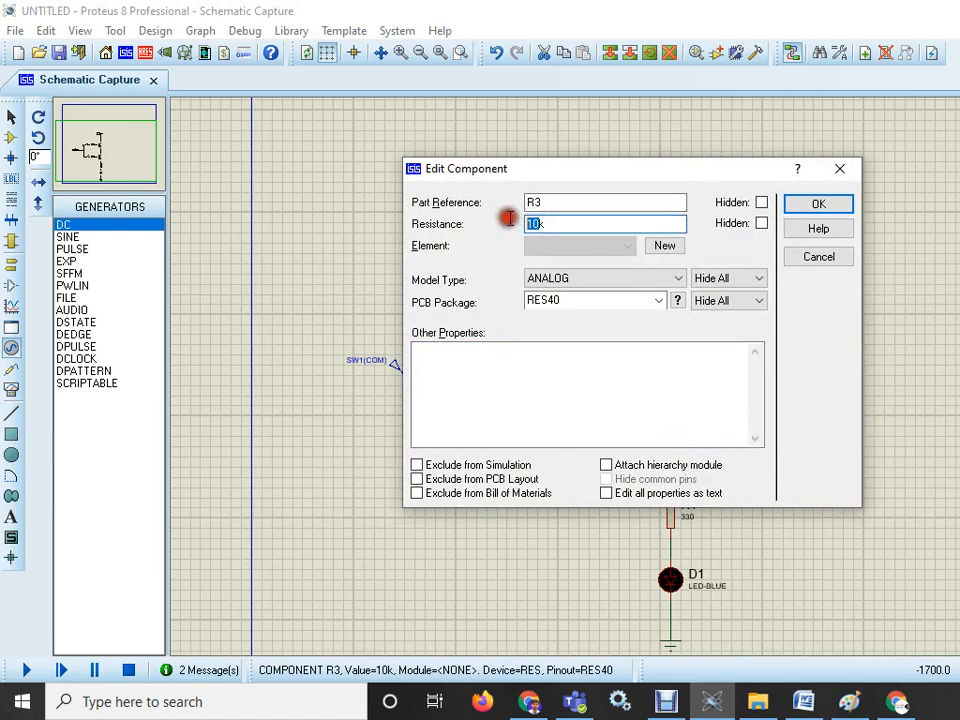
type("5k")
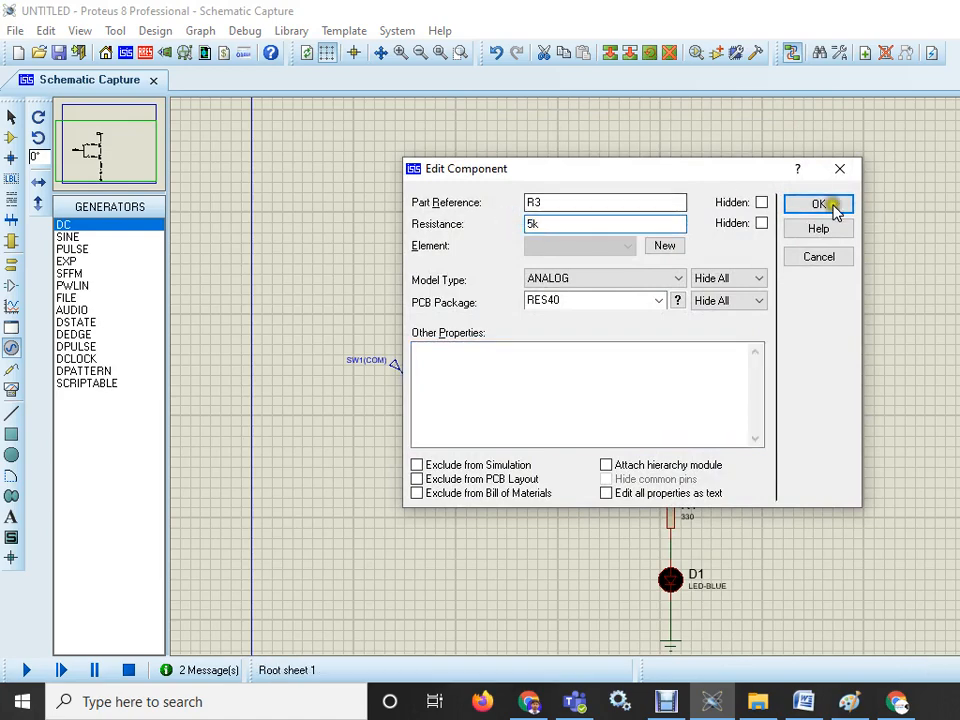
left_click(818, 206)
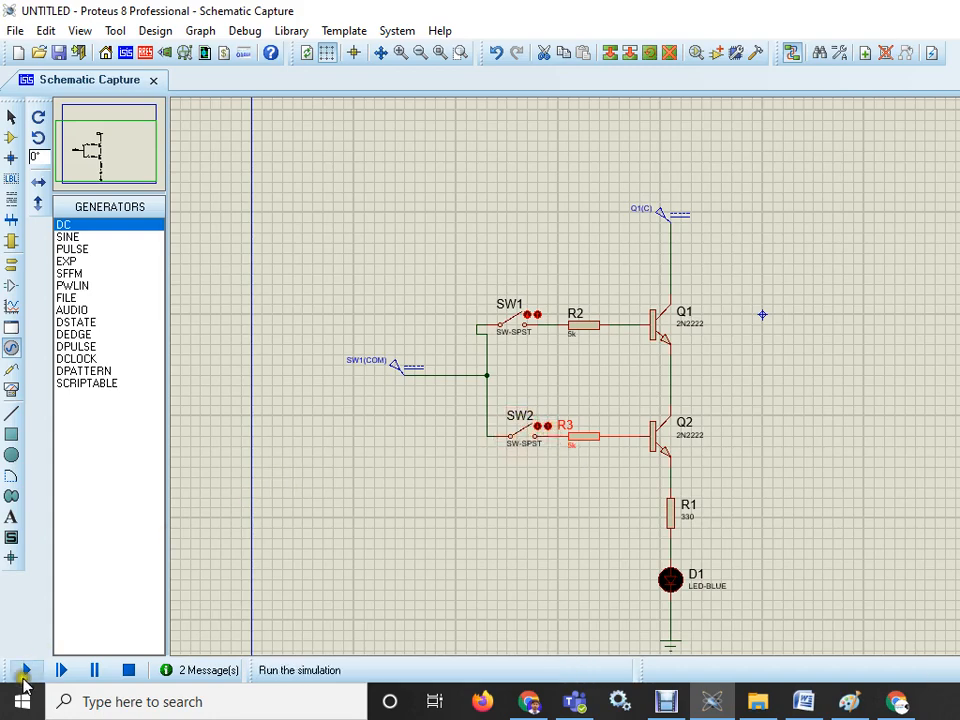
- Set the SW1(COM) generator's voltage to 5 volts
double_click(386, 373)
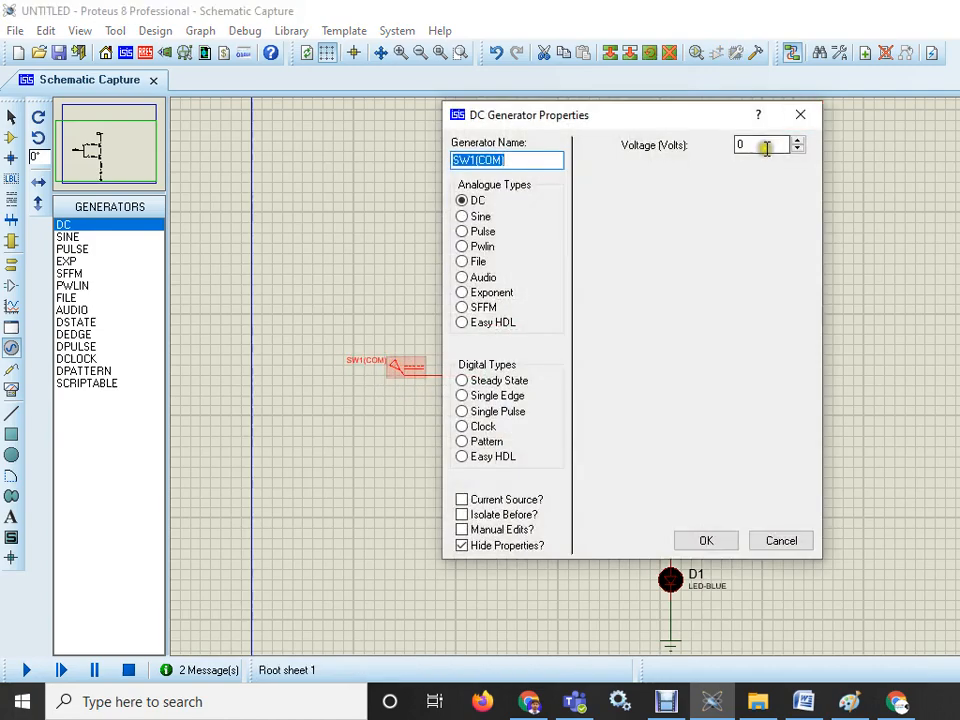
left_click(761, 144)
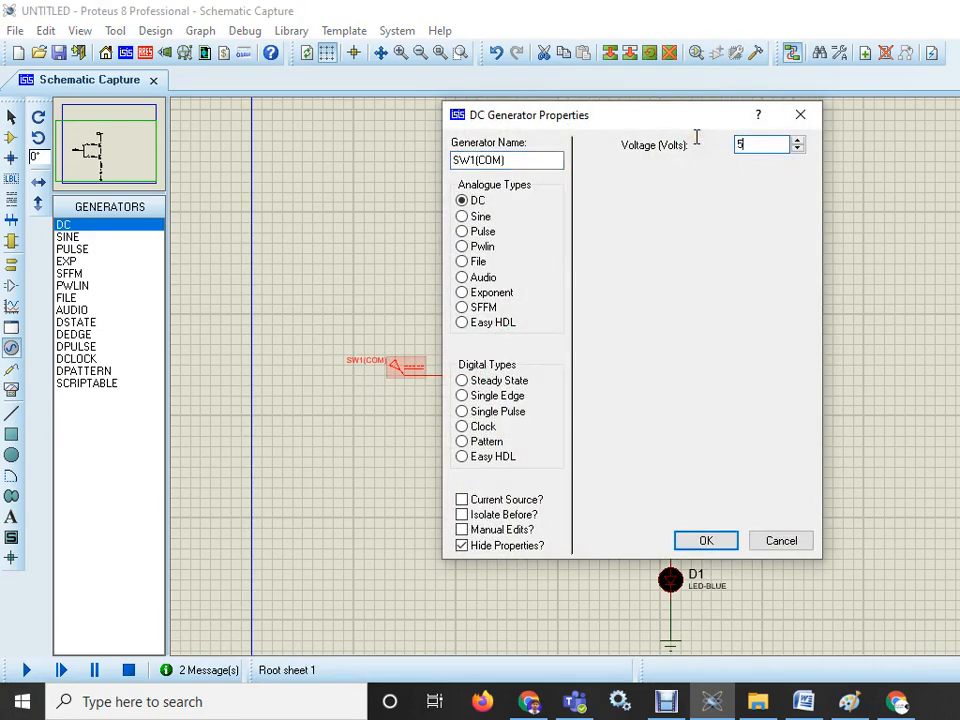
left_click(724, 544)
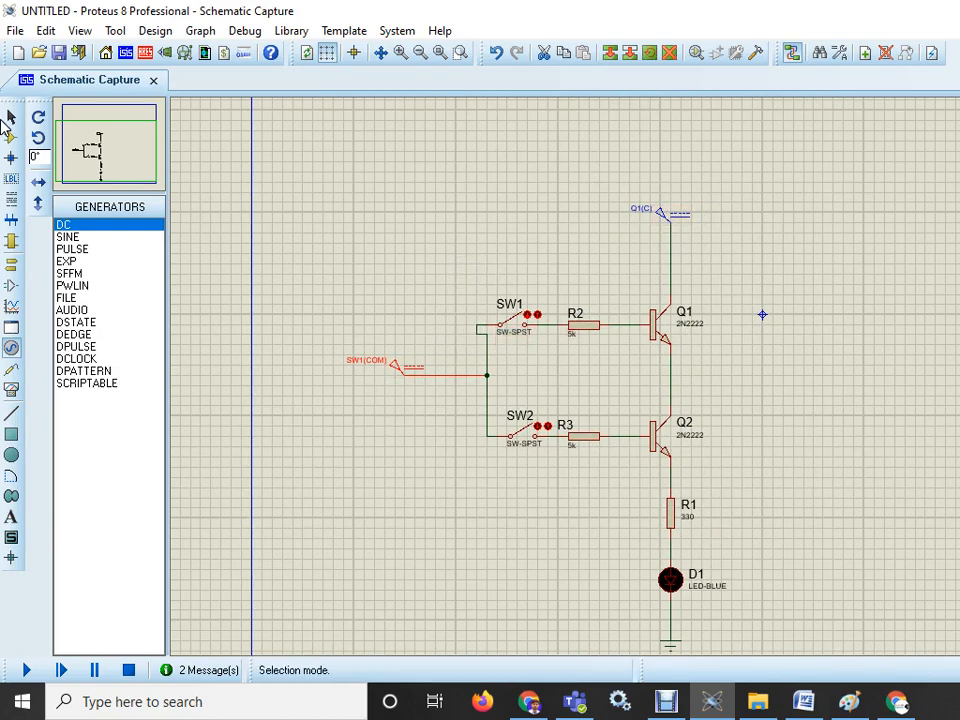
- Move switch SW1 slightly right to line it up with SW2
left_click(12, 118)
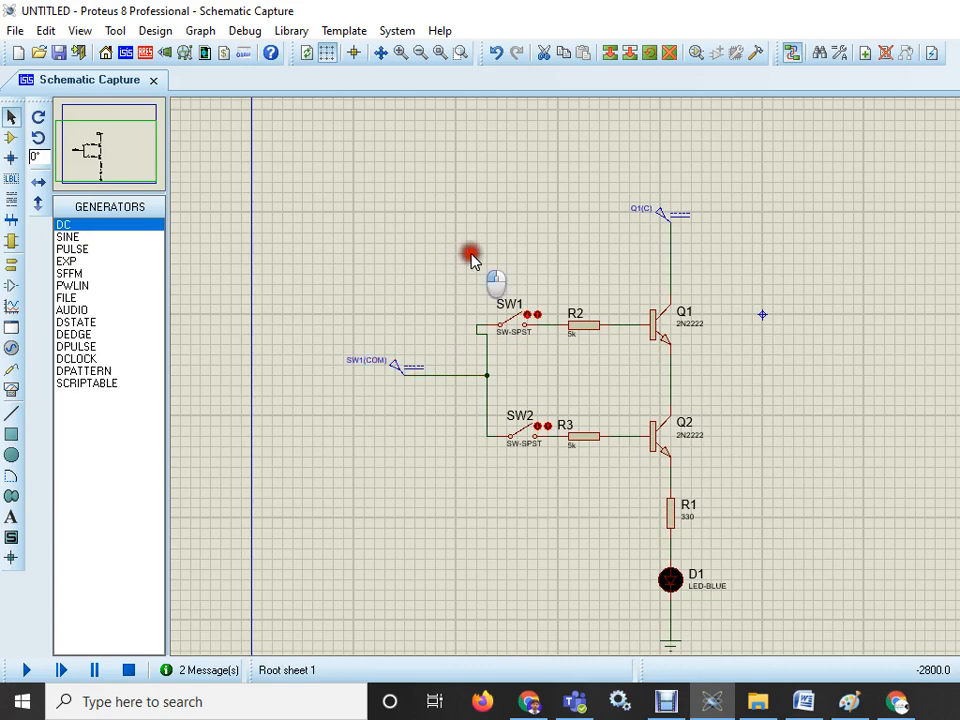
left_click_drag(472, 253, 549, 355)
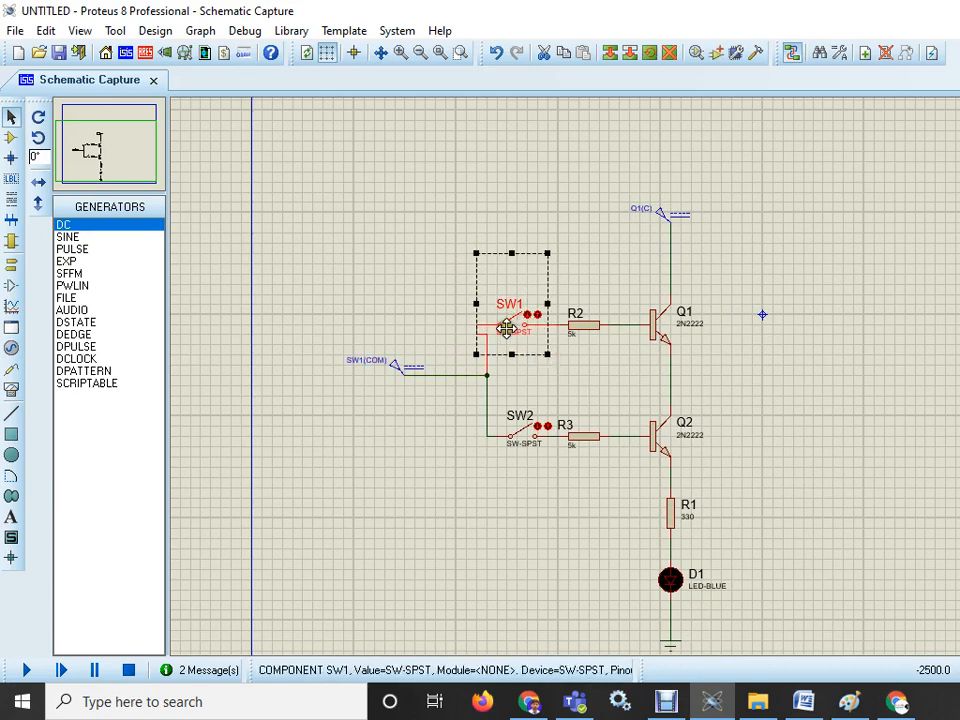
left_click_drag(522, 328, 532, 328)
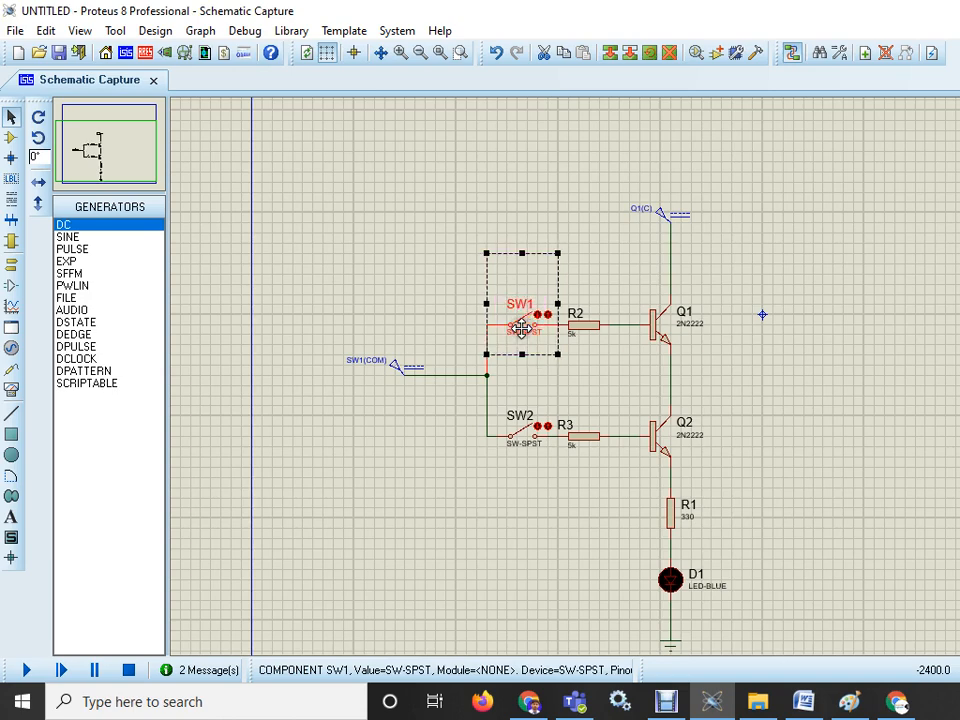
left_click(606, 386)
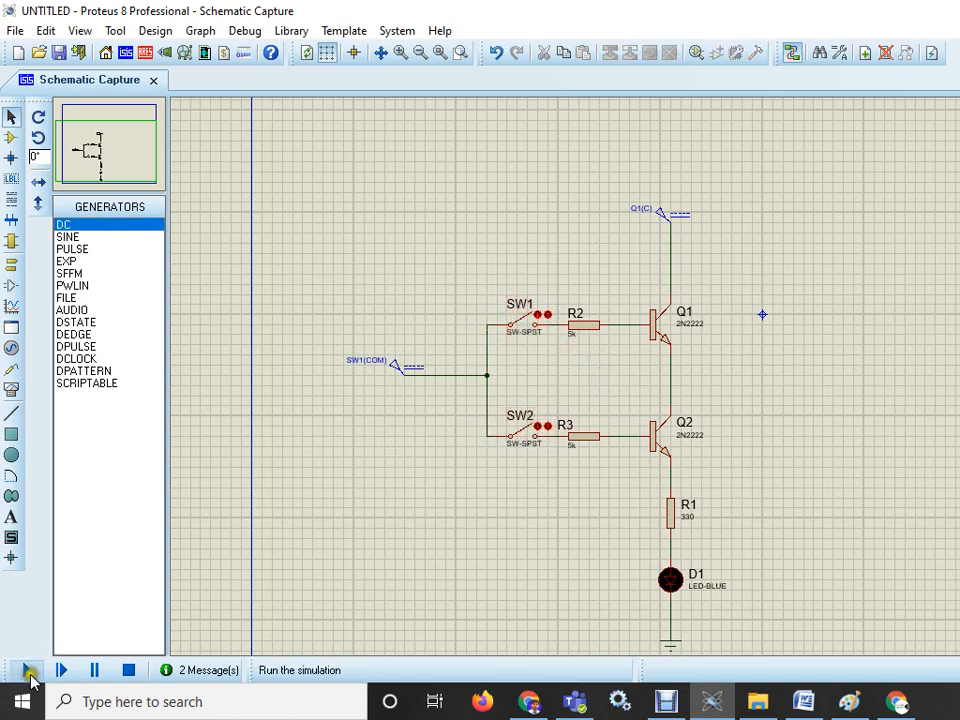
- Start the simulation
left_click(28, 672)
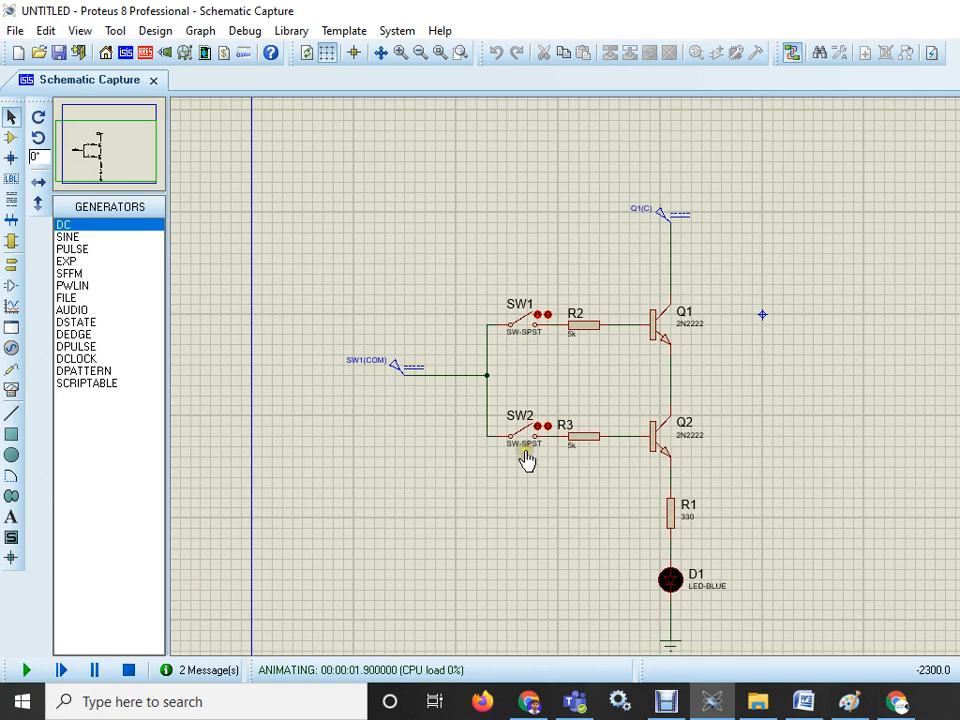
left_click(901, 709)
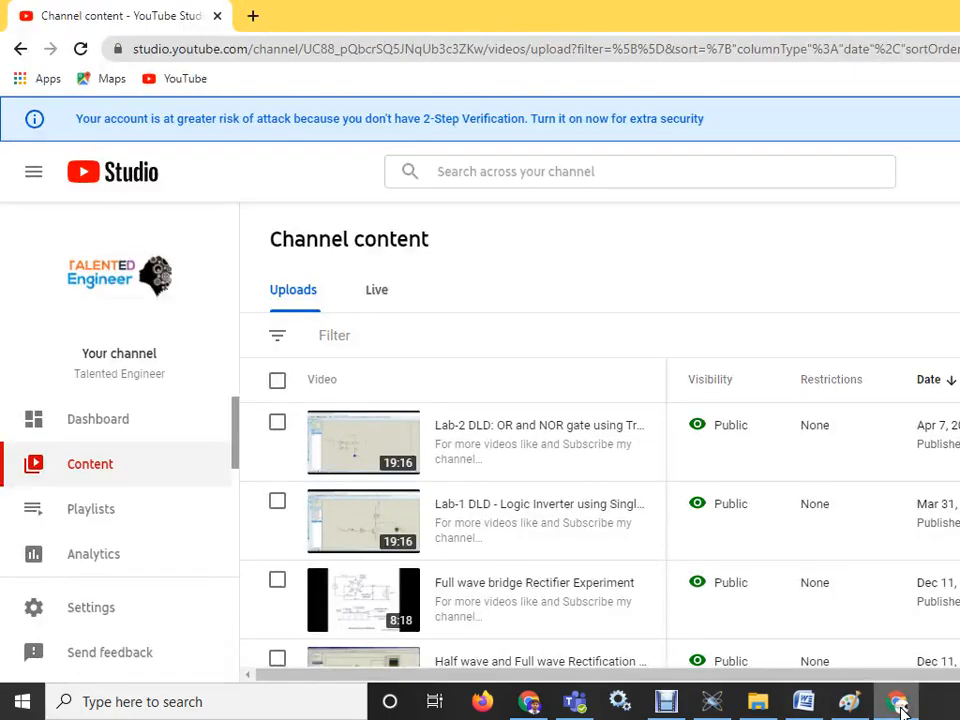
left_click(901, 709)
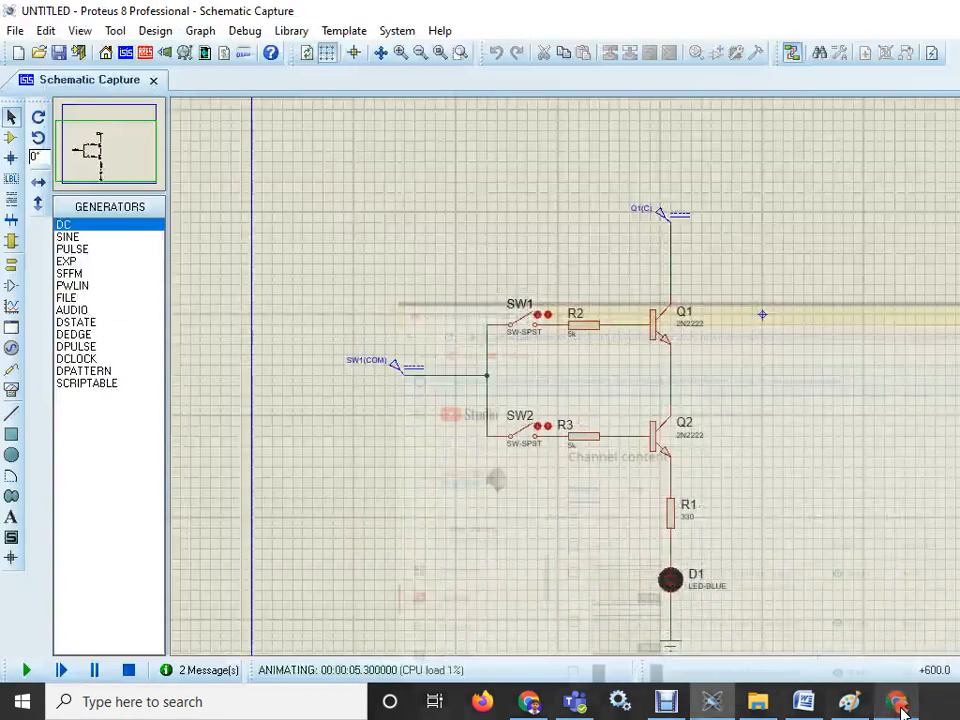
- Compare the LED's response in the running simulation with the AND gate truth table open in the browser
left_click(531, 703)
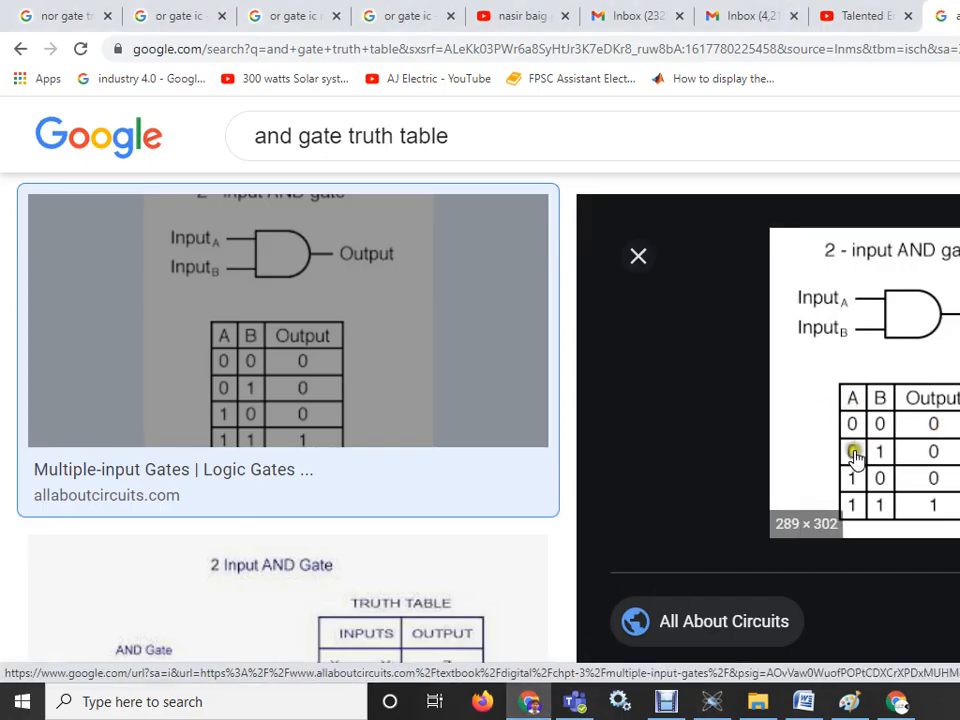
mouse_move(720, 707)
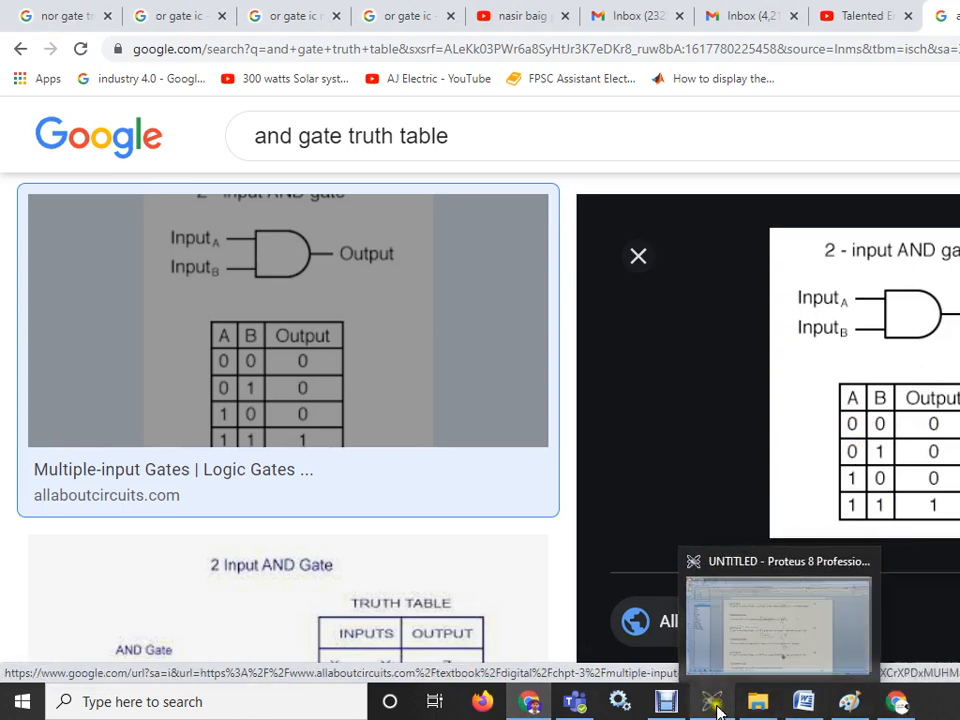
left_click(711, 637)
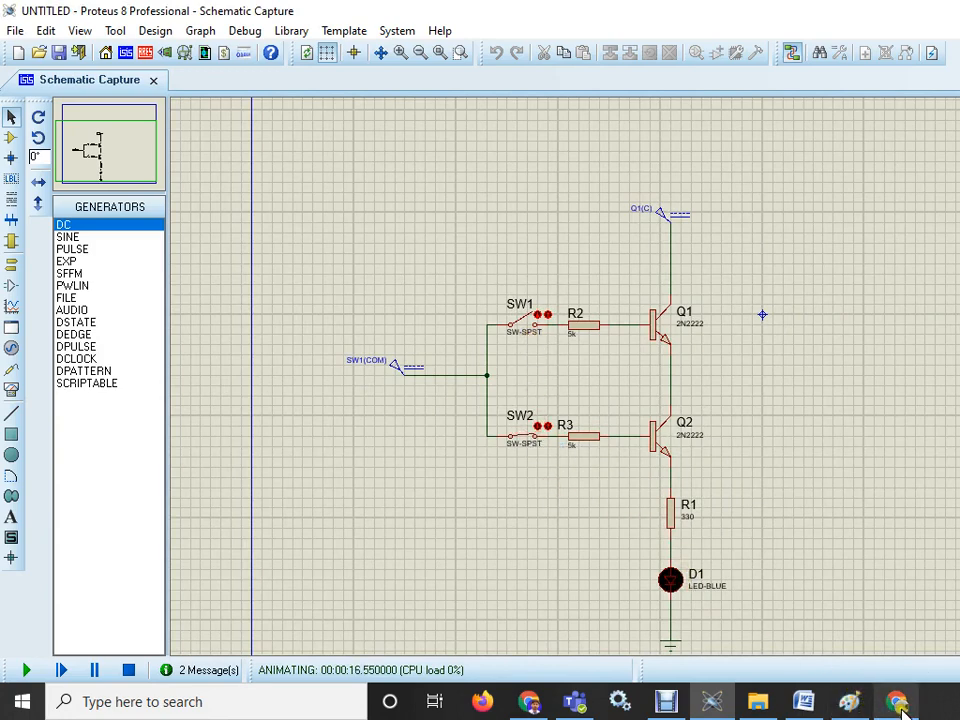
left_click(529, 701)
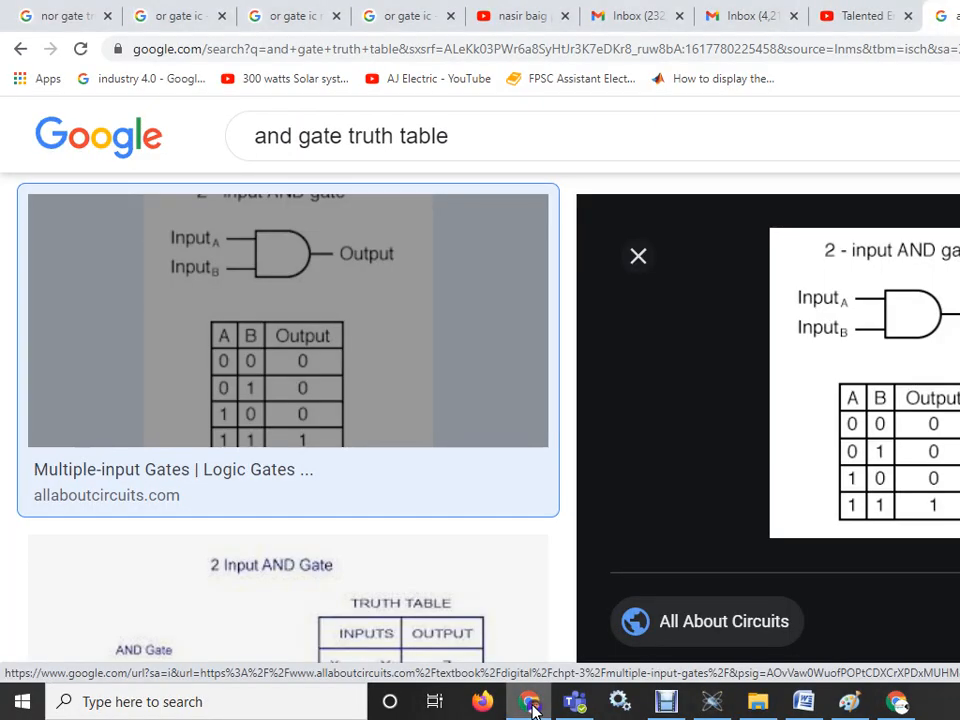
left_click(531, 702)
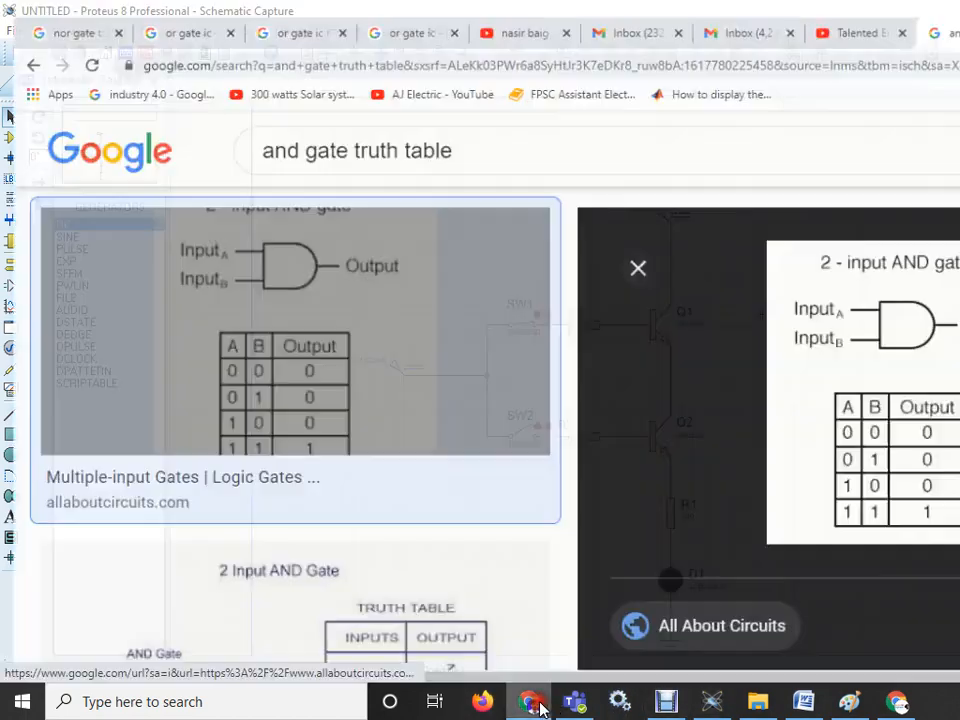
left_click(535, 703)
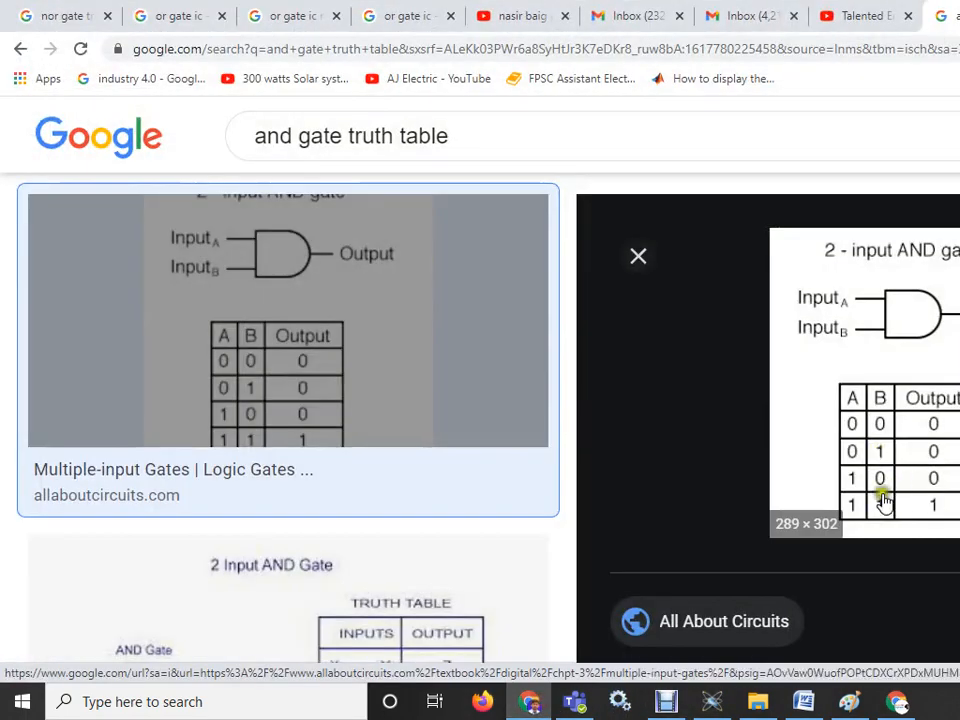
left_click(528, 695)
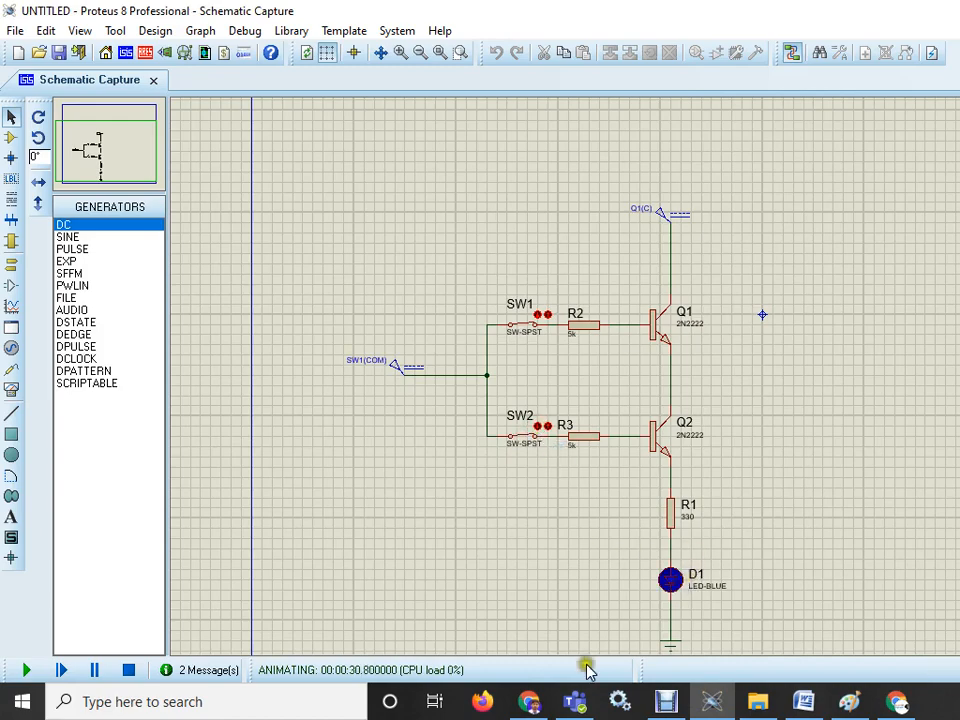
left_click(541, 705)
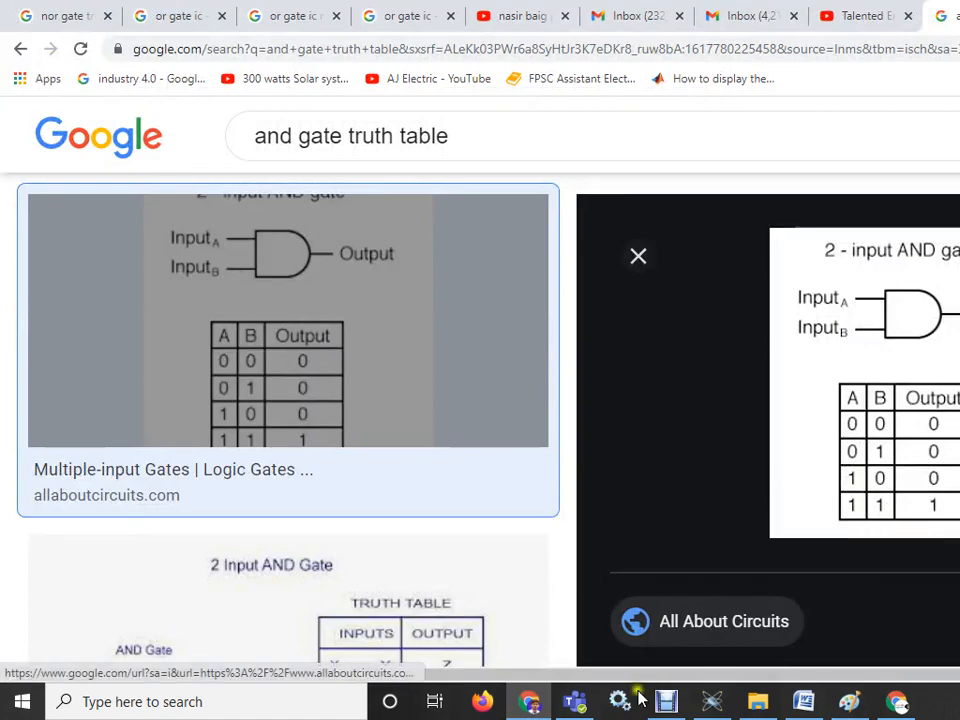
left_click(529, 701)
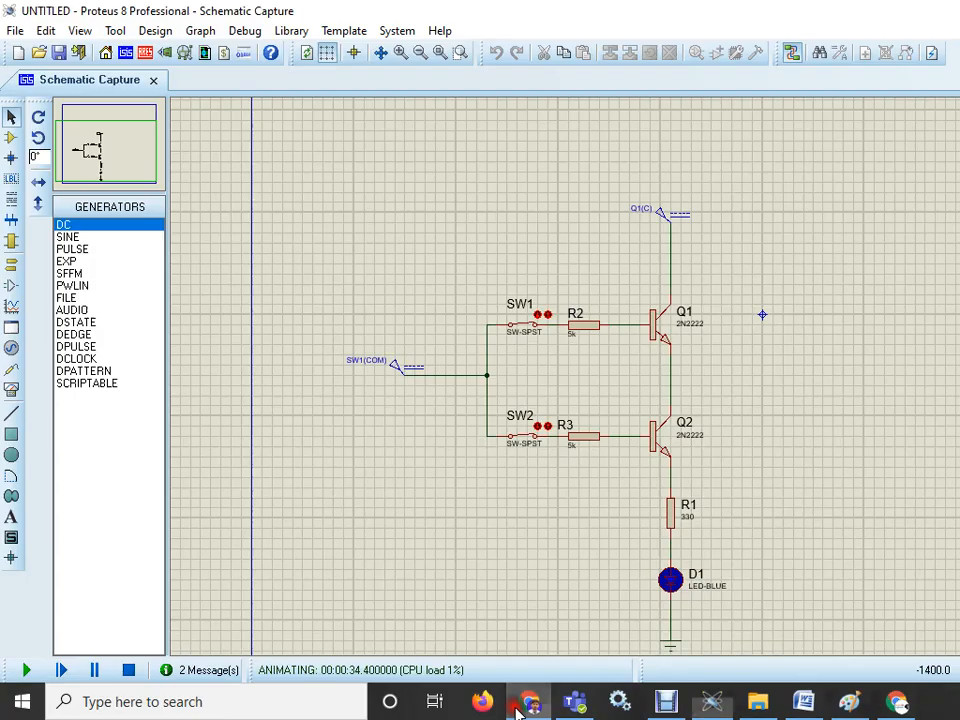
- Toggle switch SW2 and stop the simulation
left_click(549, 427)
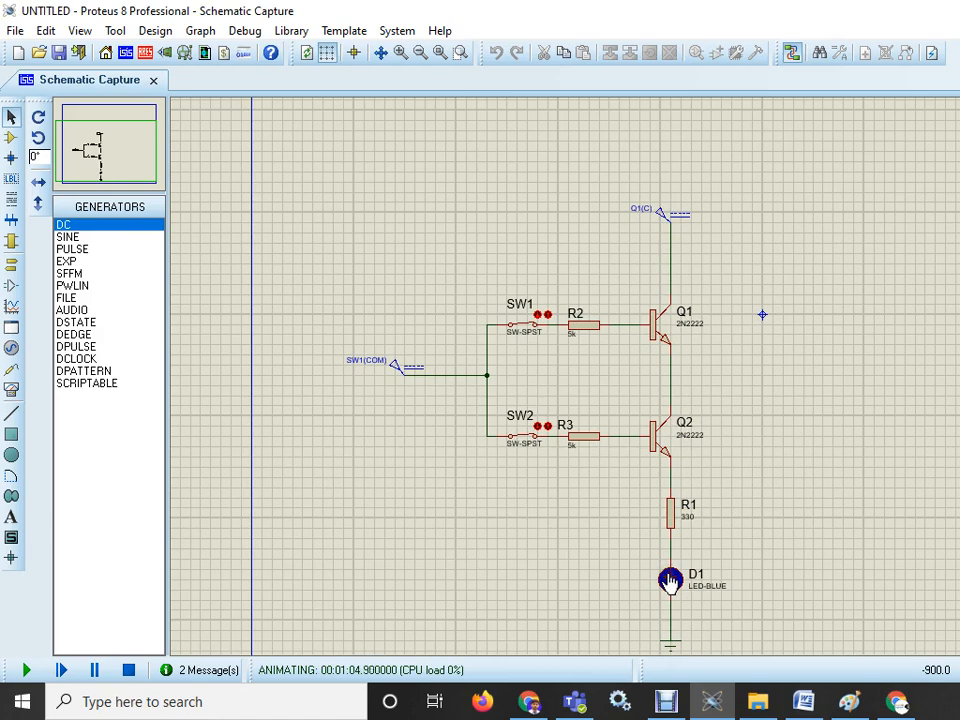
left_click(129, 671)
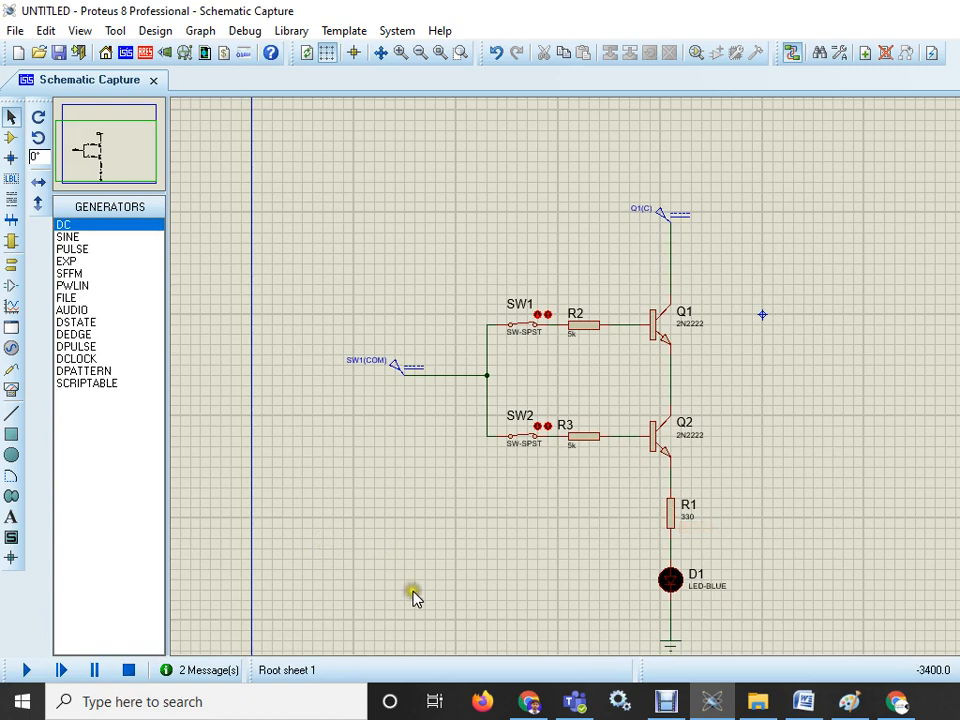
- Copy resistor R1 and LED D1 below Q2, then delete them from the circuit
left_click(10, 118)
left_click_drag(618, 491, 750, 566)
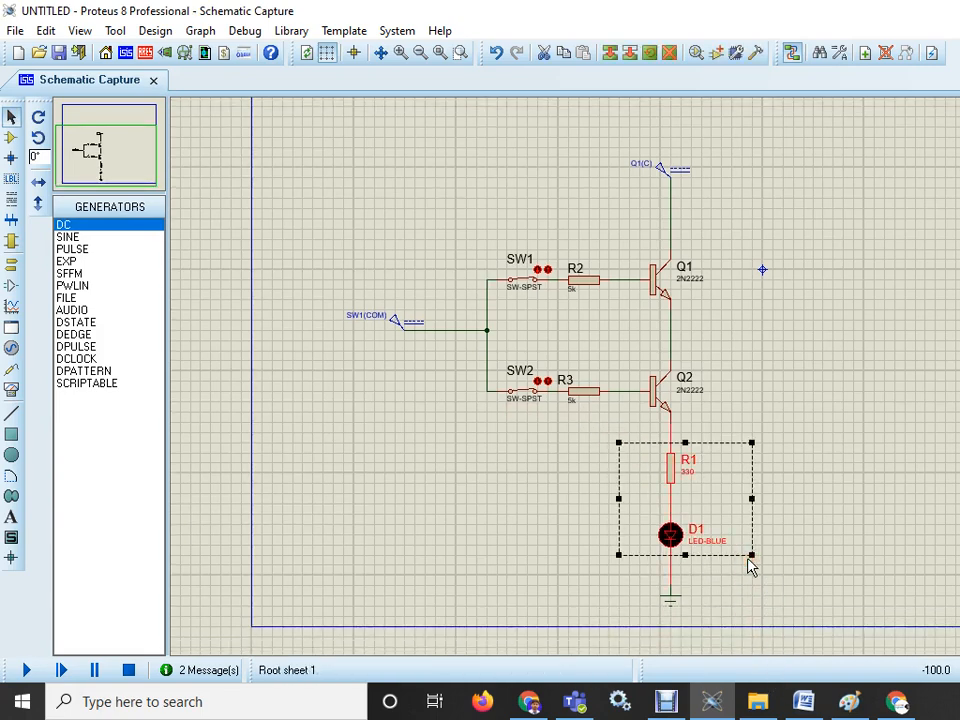
key("ctrl+c")
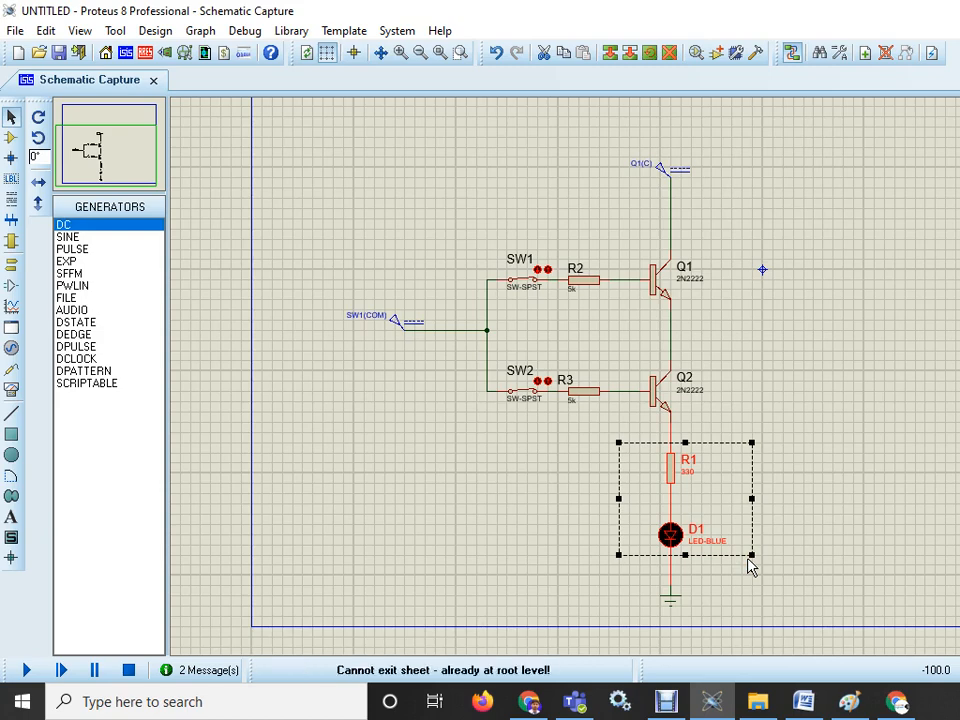
key("Delete")
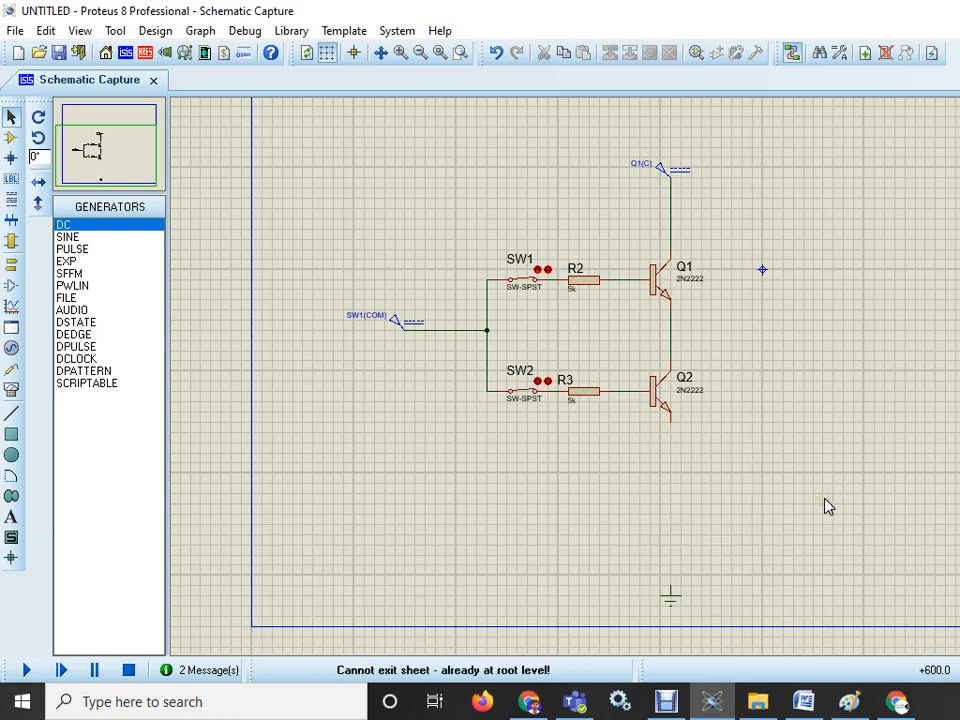
- Move the ground terminal up and wire it directly to Q2's emitter
left_click(670, 597)
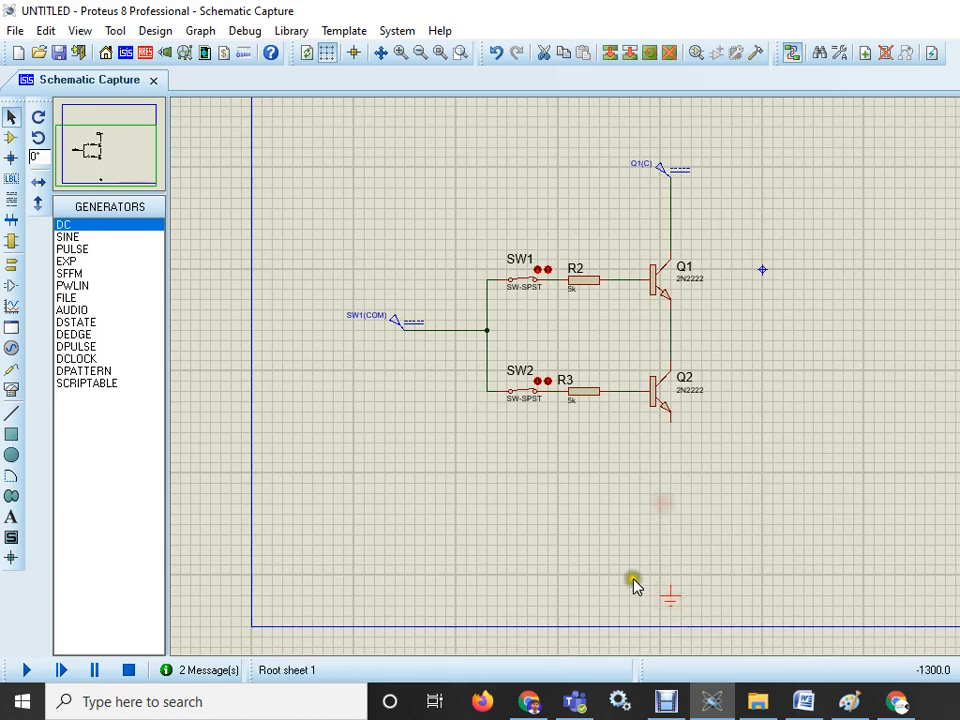
left_click_drag(649, 575, 681, 476)
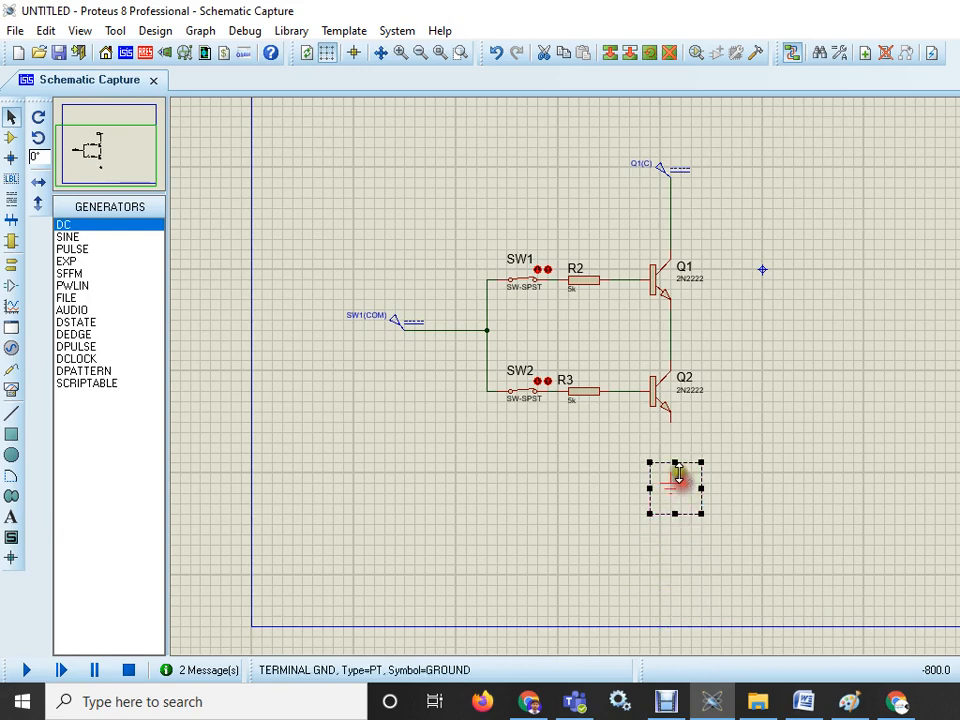
left_click(675, 437)
left_click(671, 475)
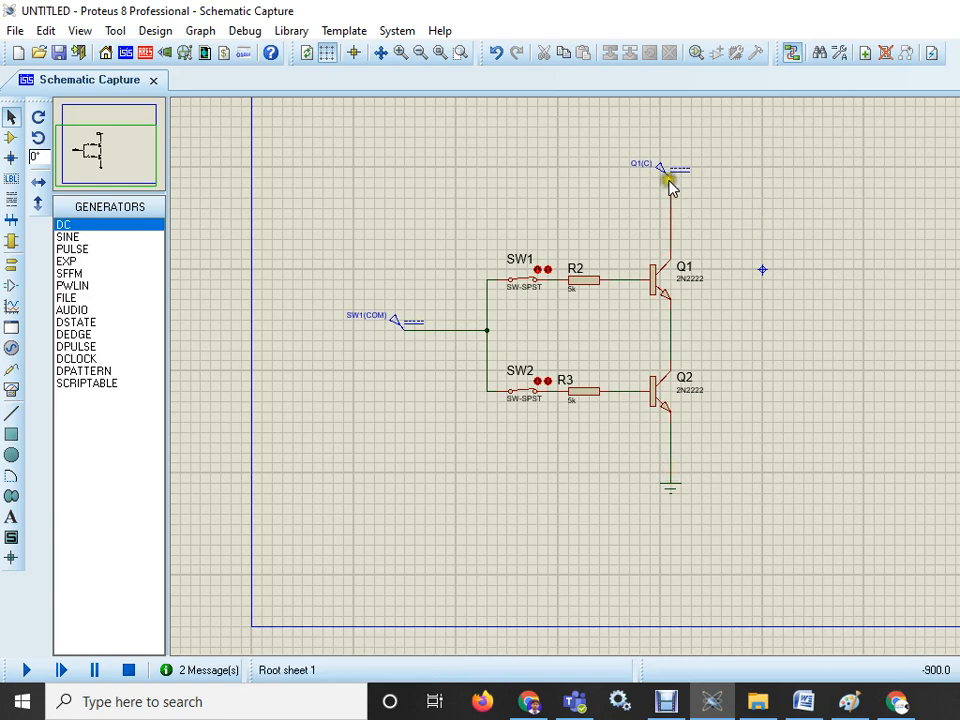
- Move the Q1(C) power terminal up and delete the wire linking it to Q1's collector
left_click_drag(619, 136, 731, 208)
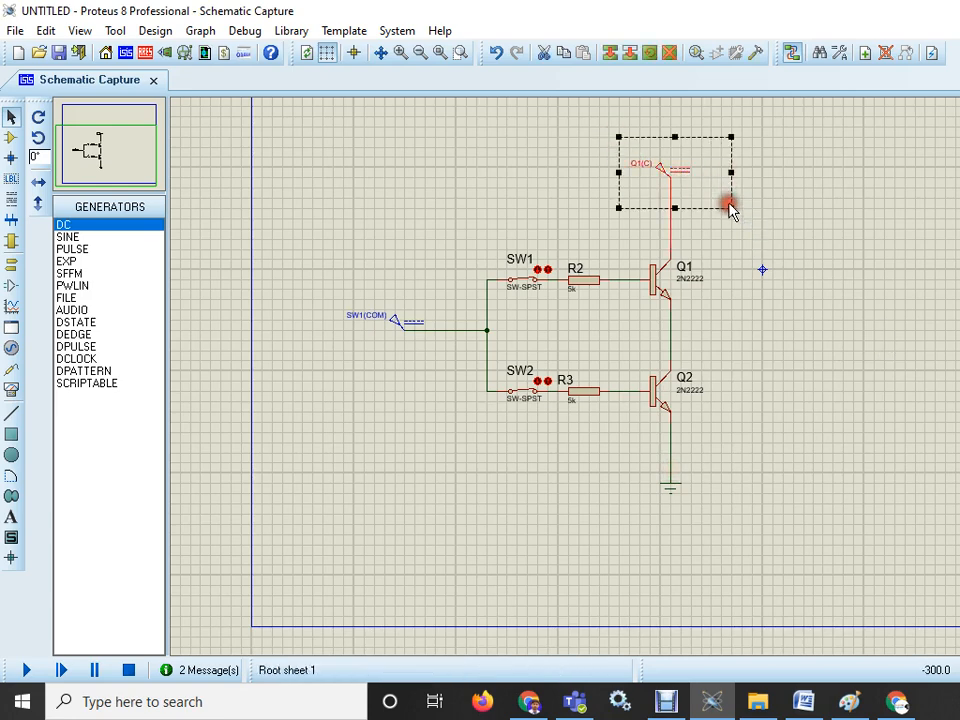
left_click_drag(671, 172, 671, 117)
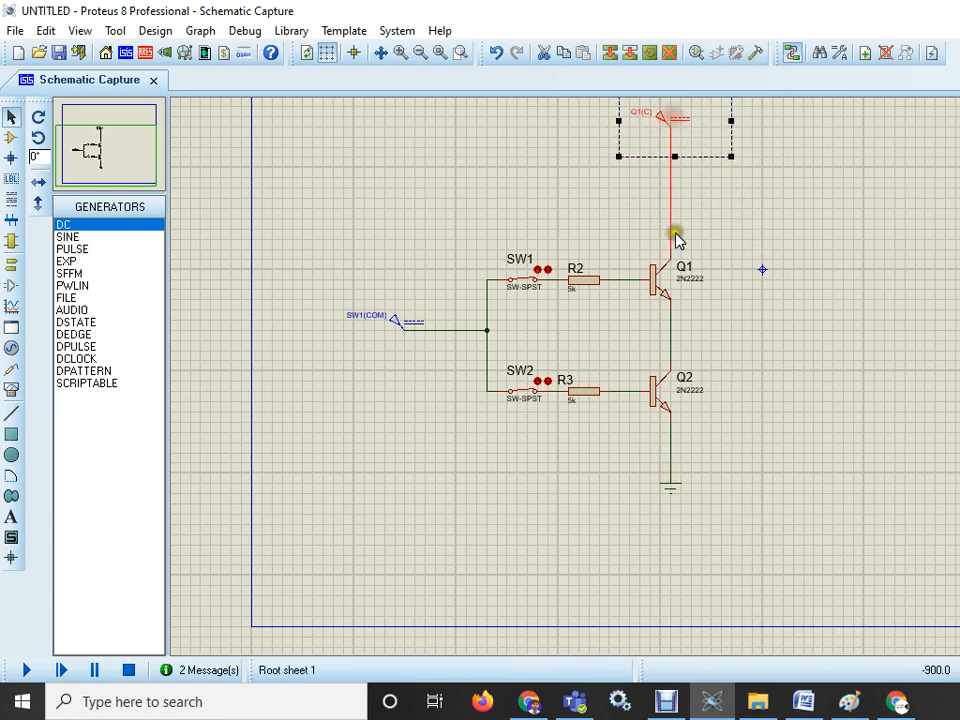
left_click(735, 195)
right_click(670, 192)
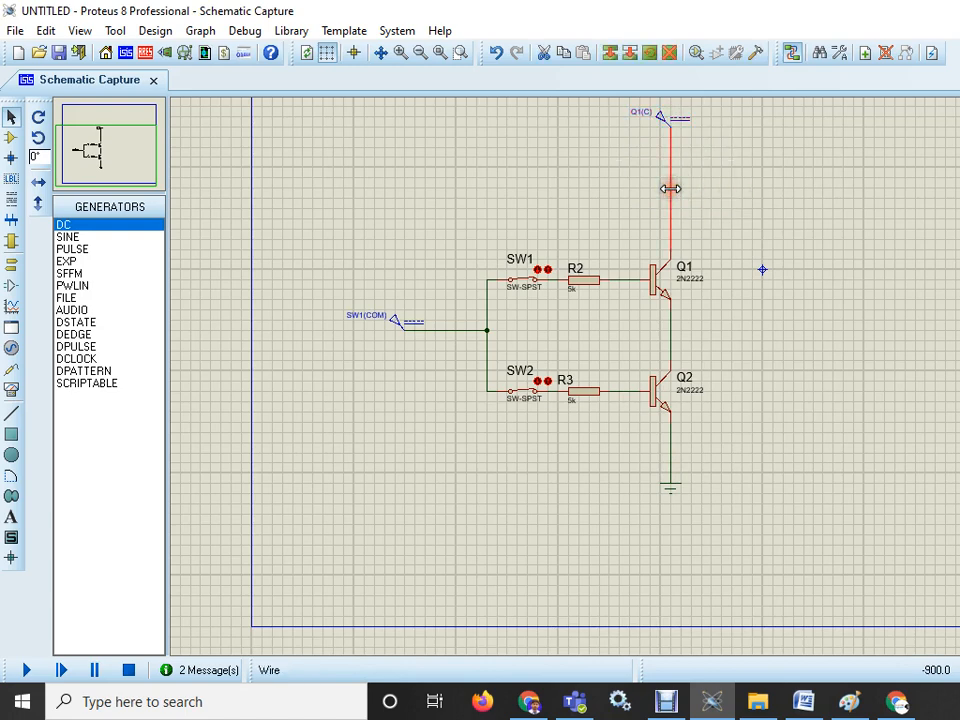
left_click(729, 236)
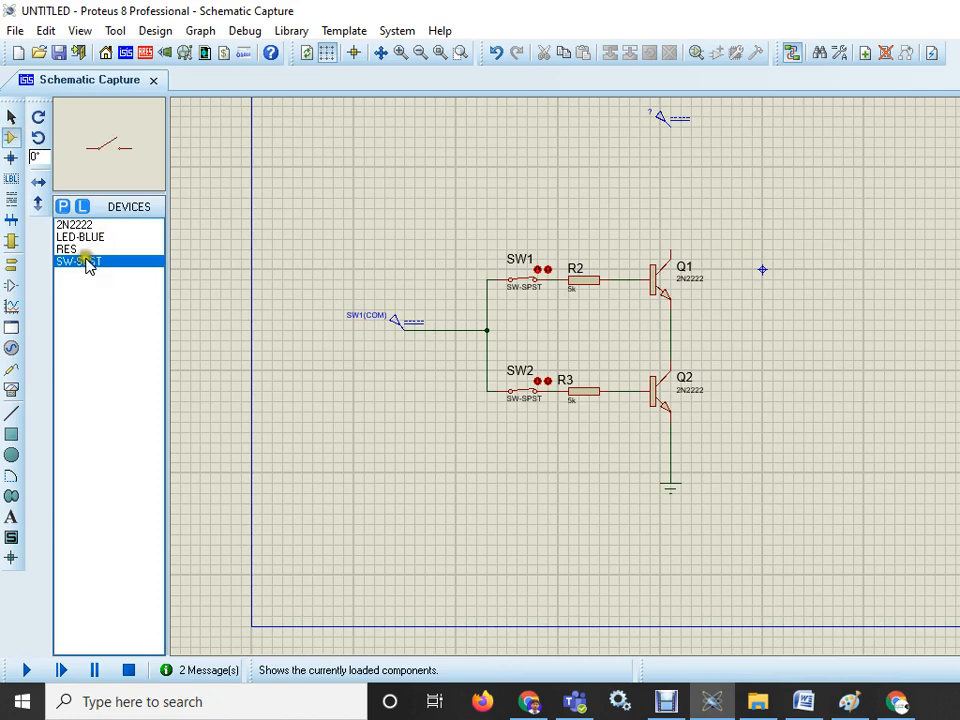
- Place a vertical resistor below the power terminal and wire it between the terminal and Q1's collector
left_click(66, 249)
left_click(38, 116)
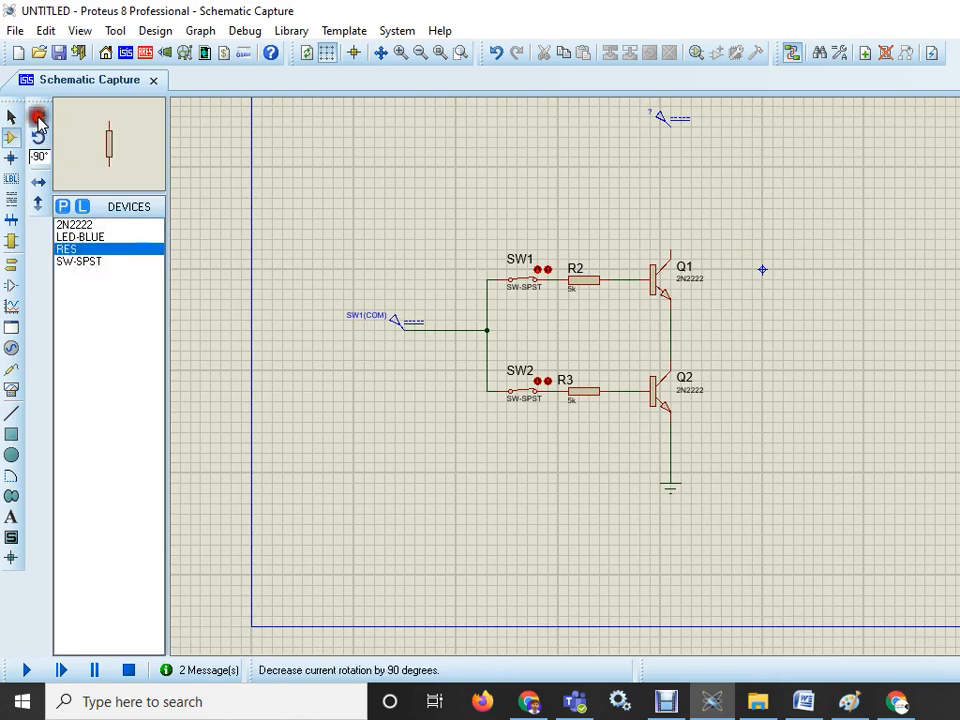
left_click(665, 152)
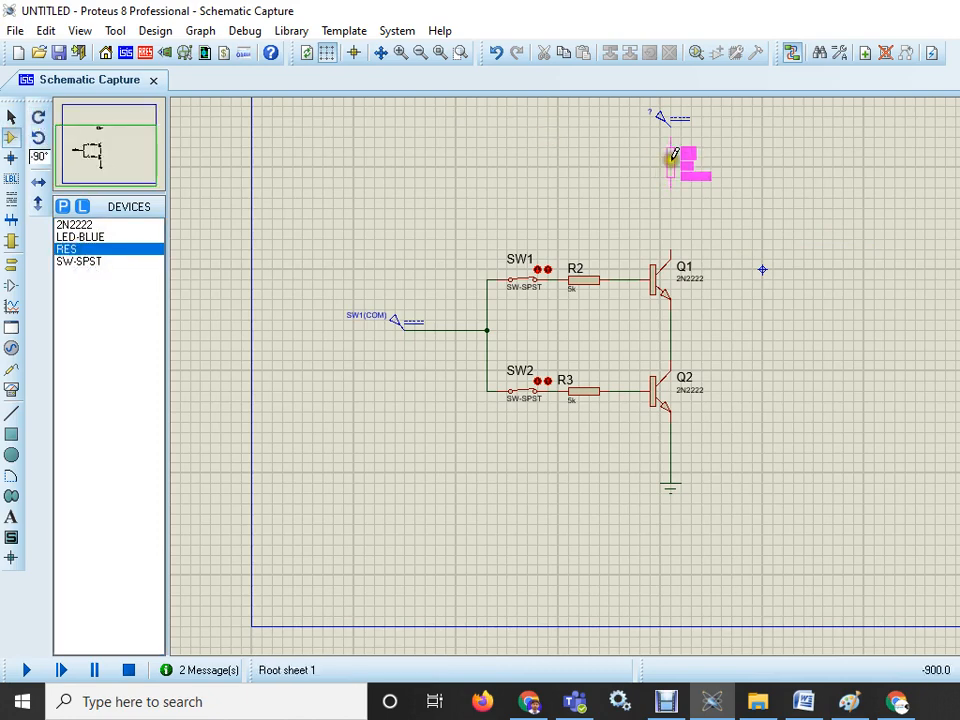
left_click(671, 157)
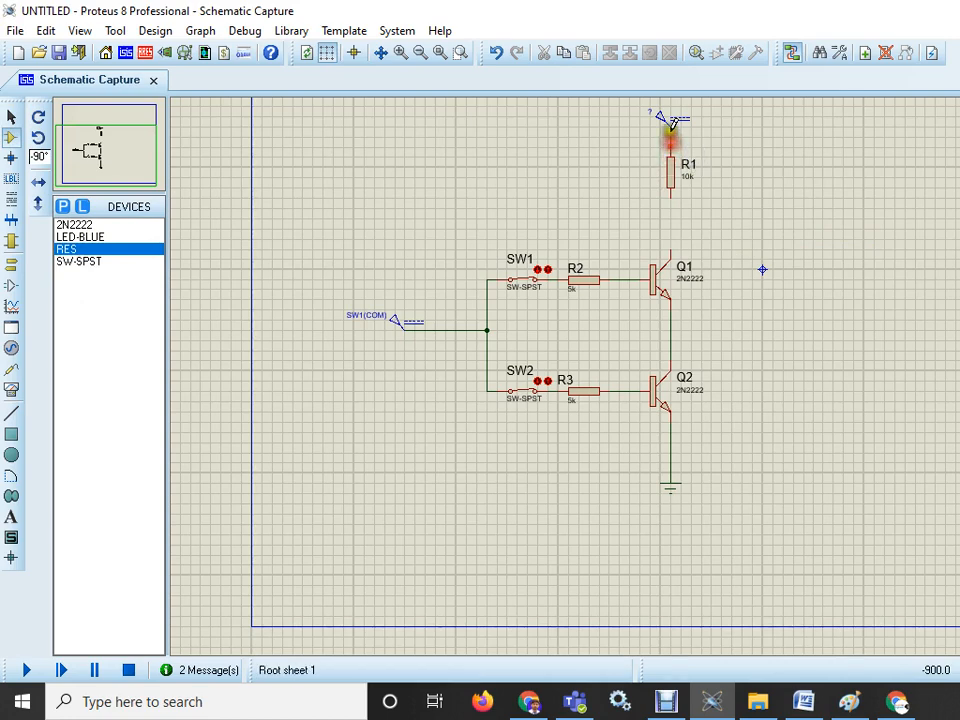
left_click(671, 127)
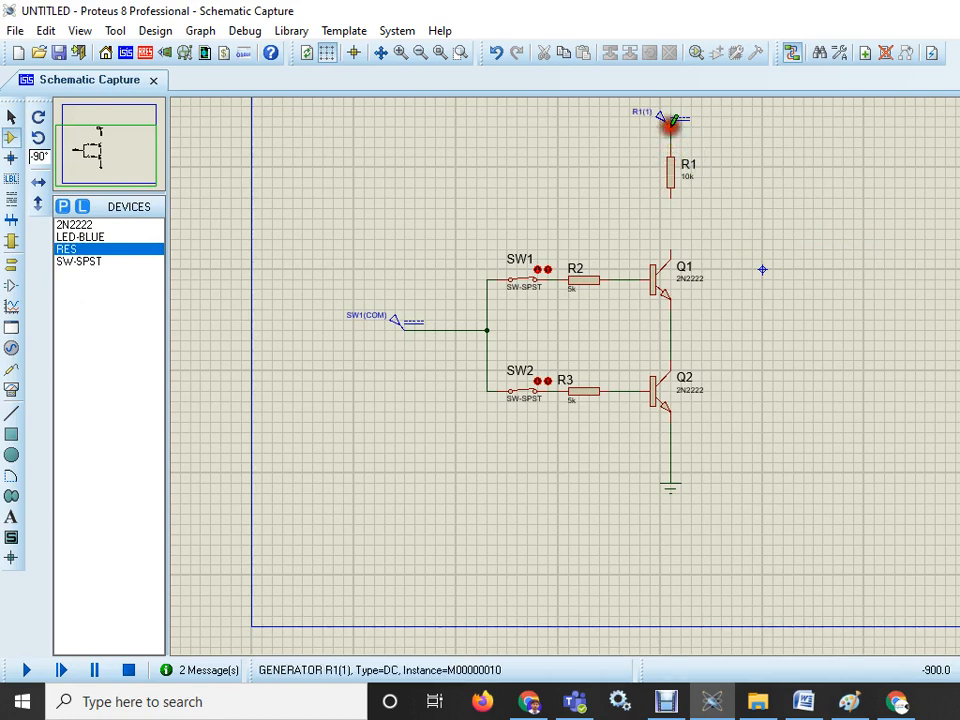
left_click(671, 198)
left_click(671, 249)
- Set resistor R1's resistance to 330
double_click(674, 170)
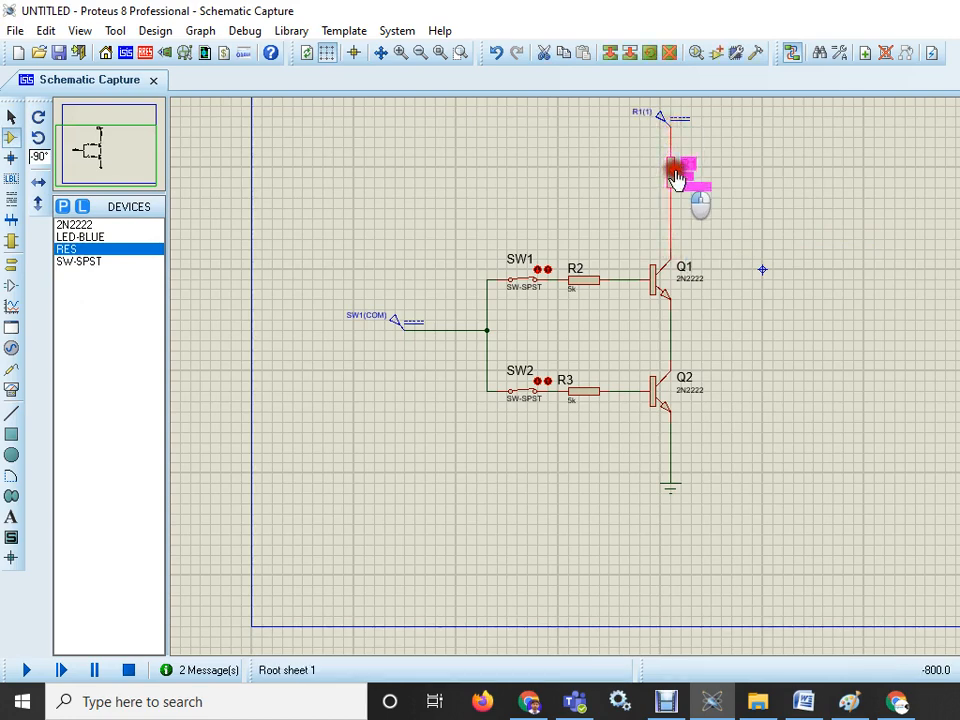
left_click_drag(540, 223, 507, 221)
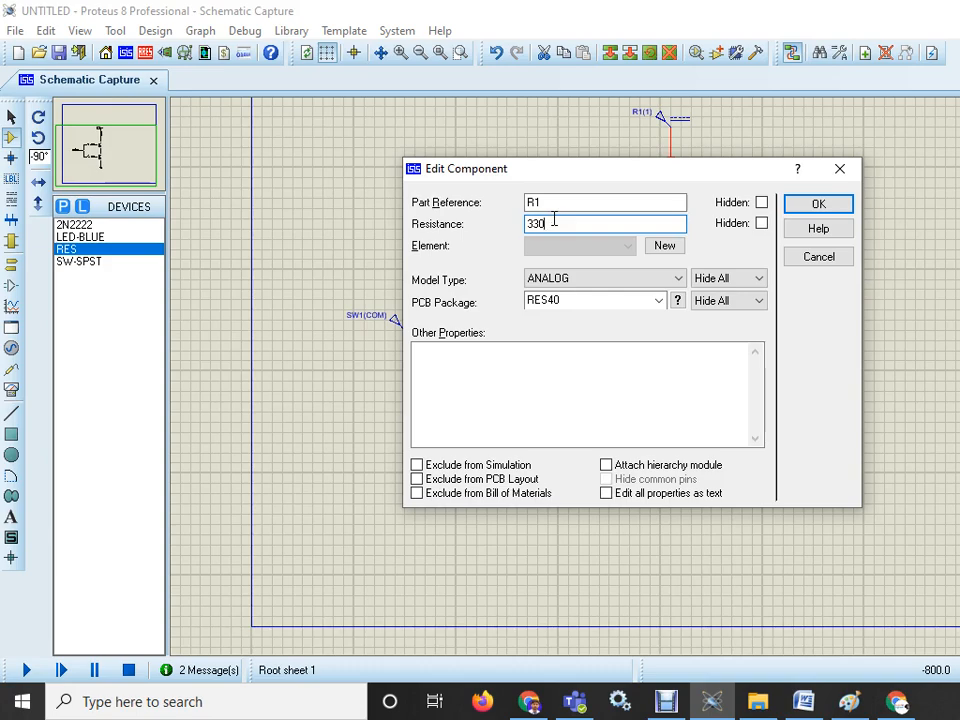
left_click(822, 205)
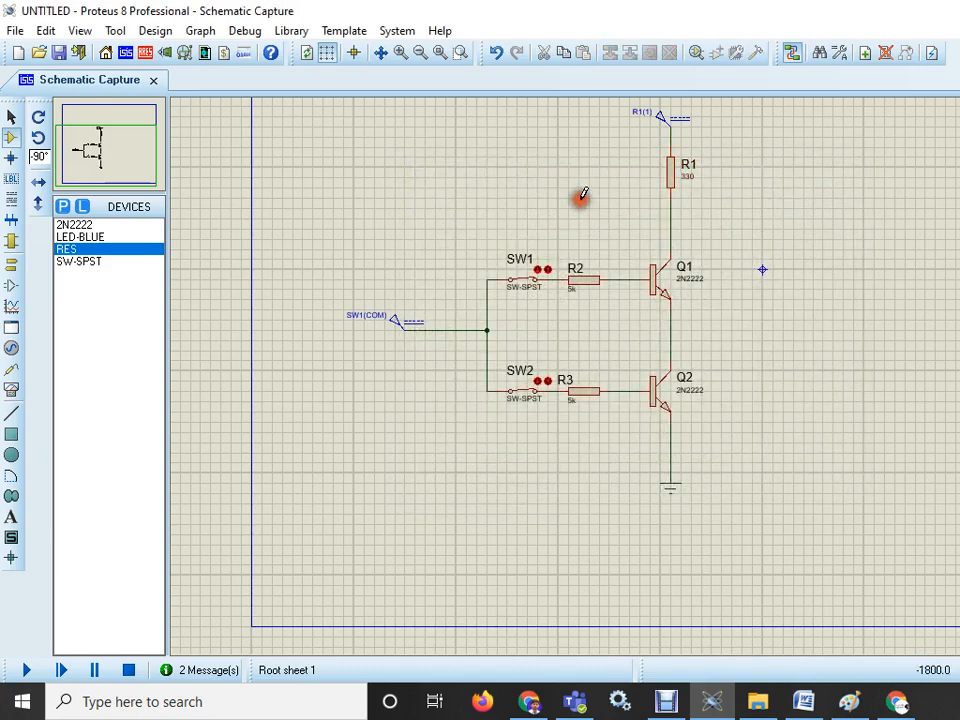
- Place a LED-BLUE right of Q1 and wire it from the R1–collector junction to Q2's emitter
left_click(72, 238)
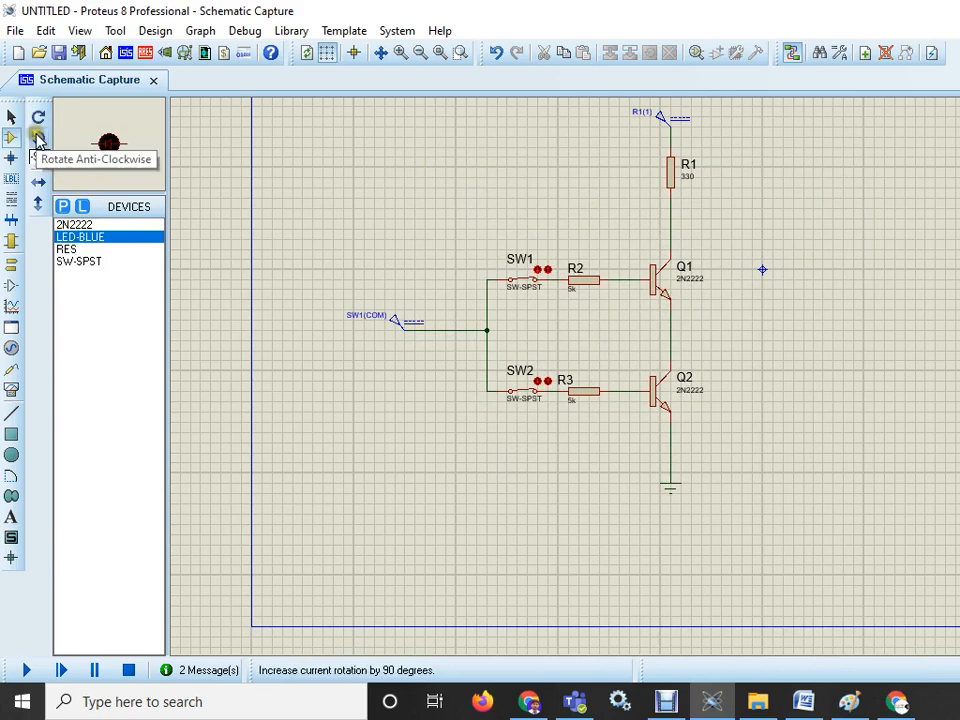
left_click(798, 311)
left_click(795, 311)
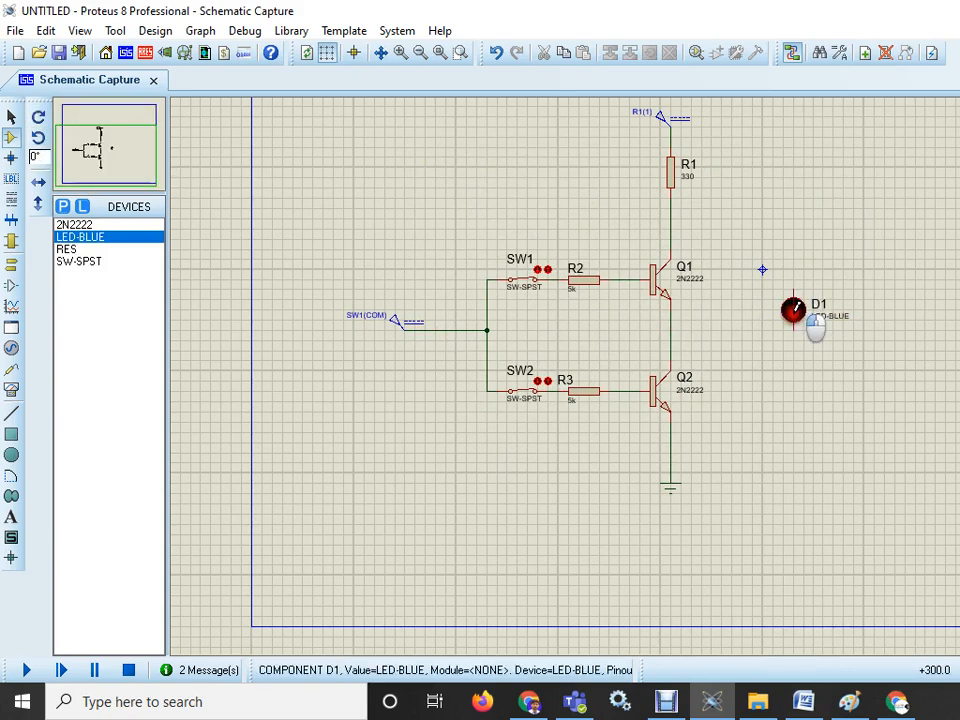
left_click(795, 284)
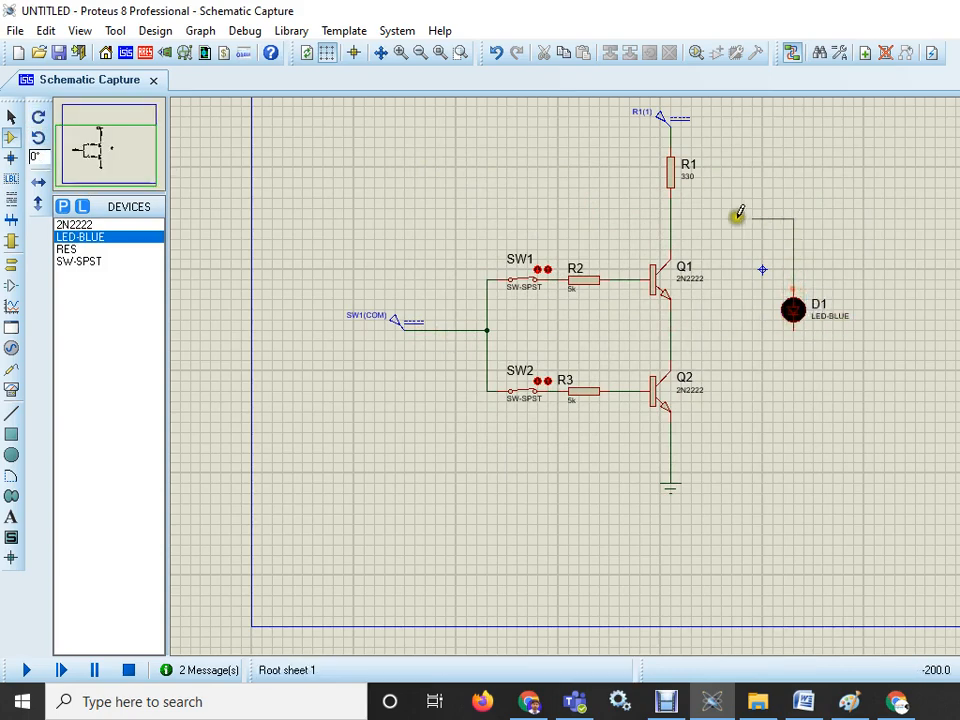
left_click(670, 219)
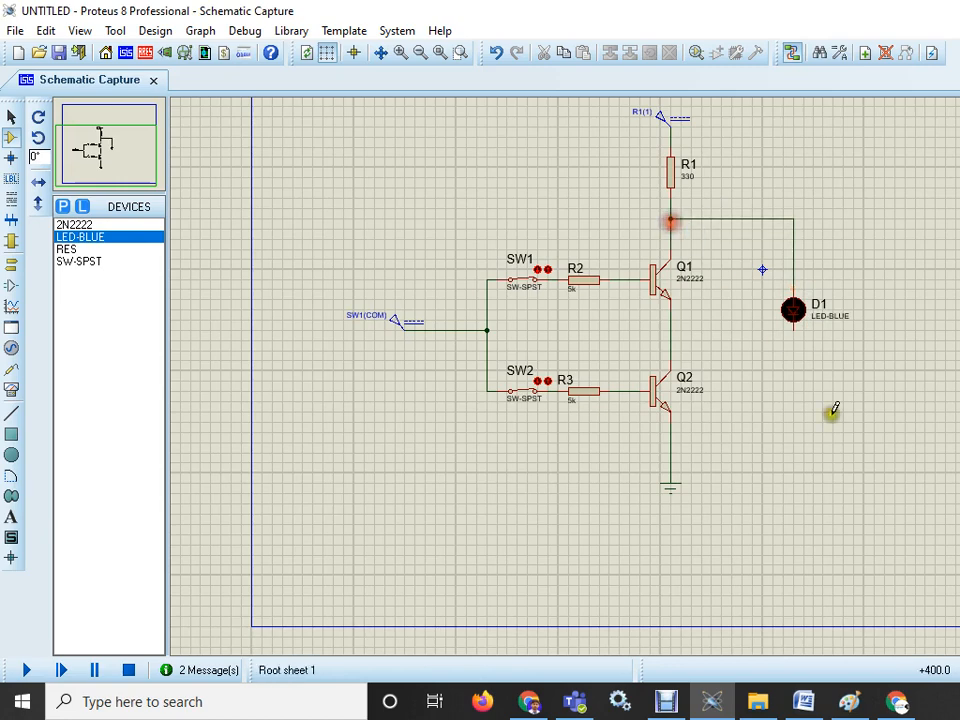
left_click(794, 329)
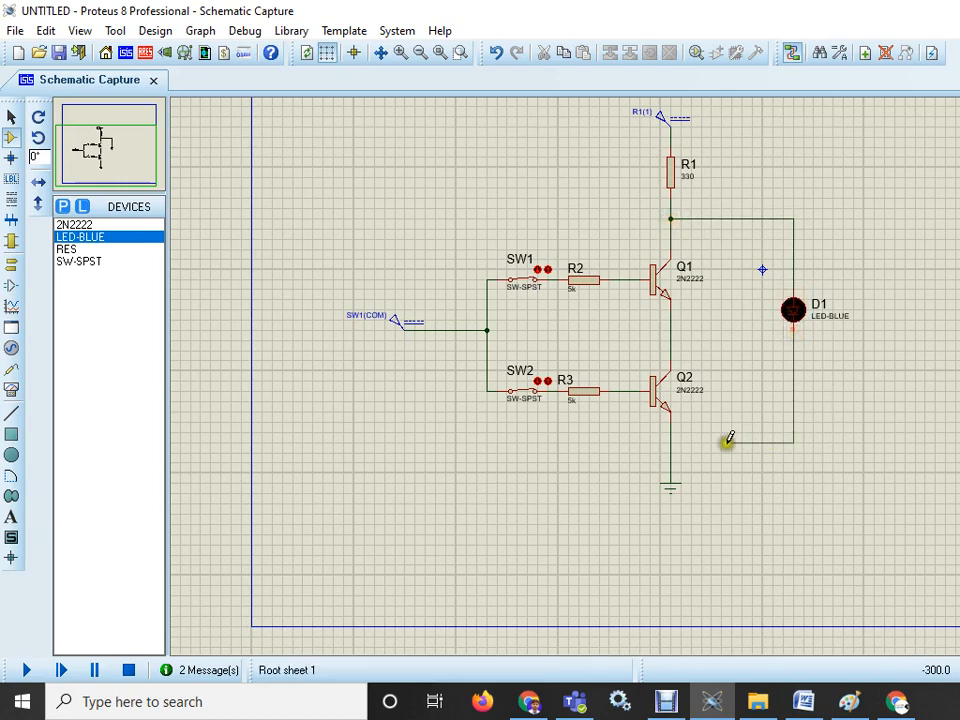
left_click(670, 441)
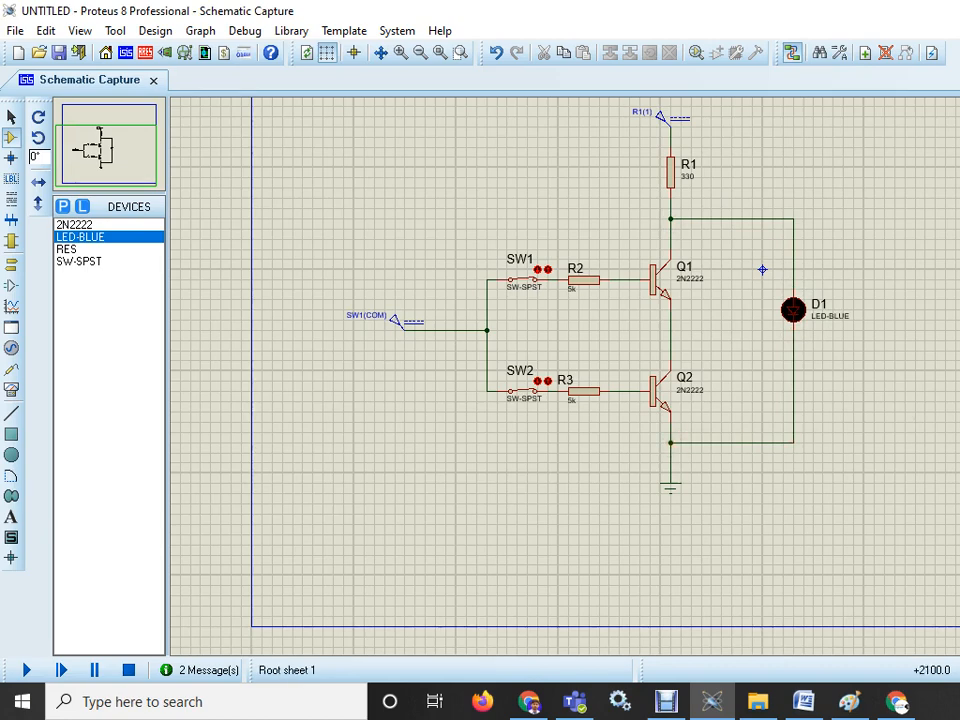
- Run the simulation, then switch to the browser and search for a nand gate truth table image
left_click(22, 670)
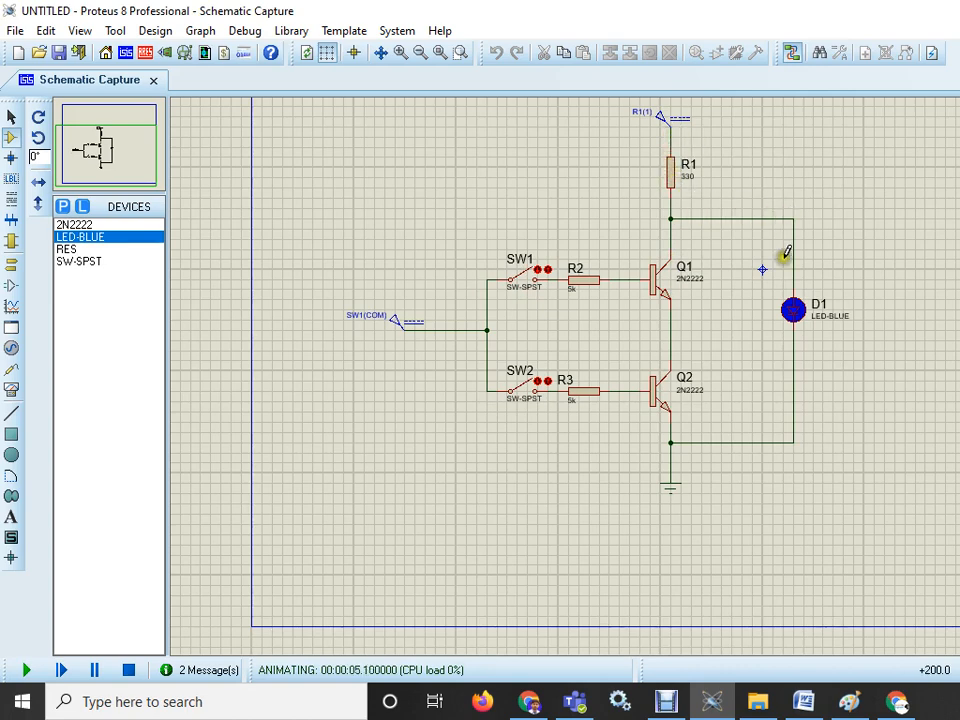
left_click(538, 706)
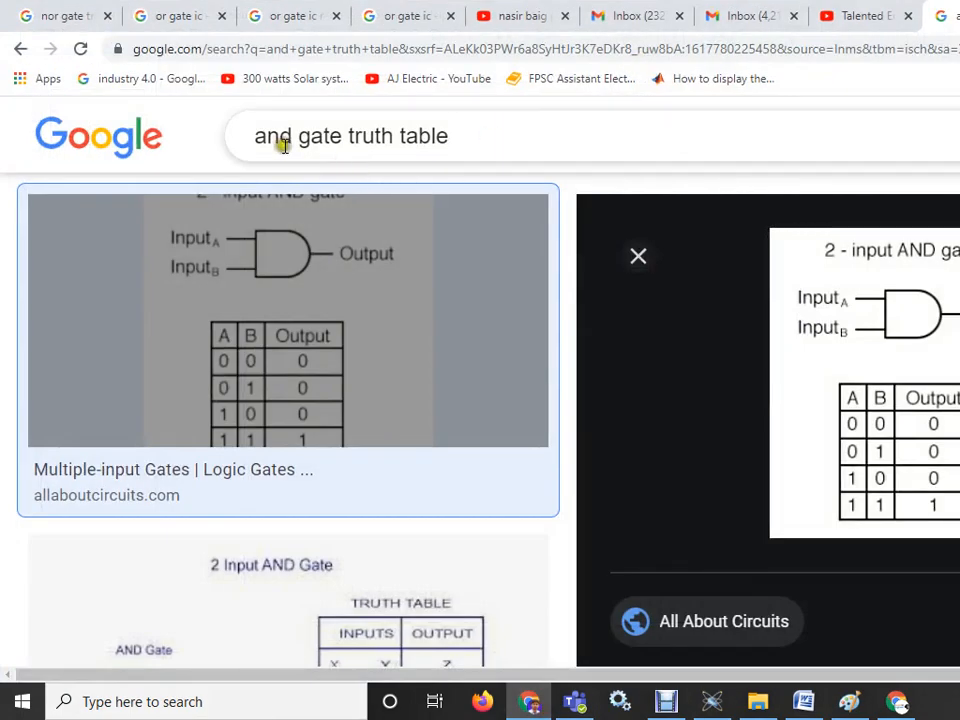
left_click(256, 136)
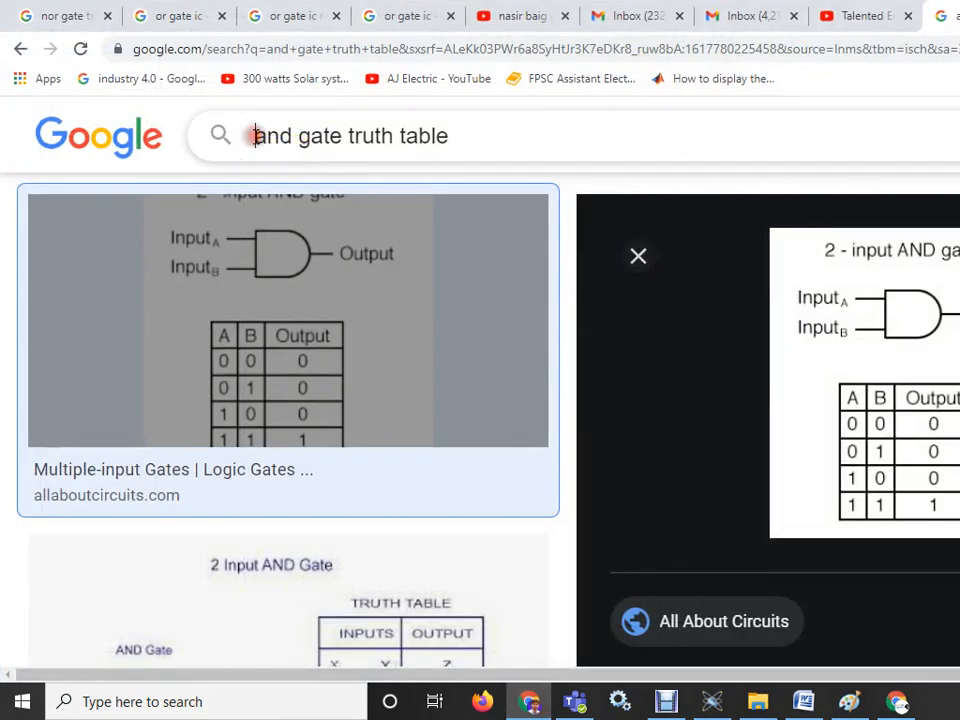
type("n")
key("Return")
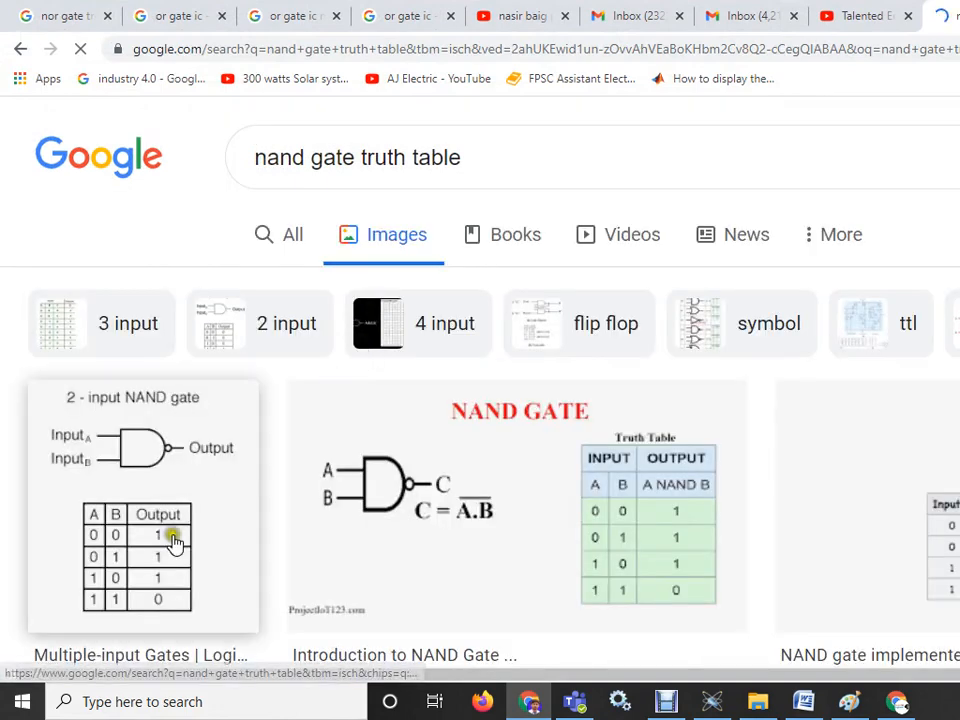
left_click(172, 541)
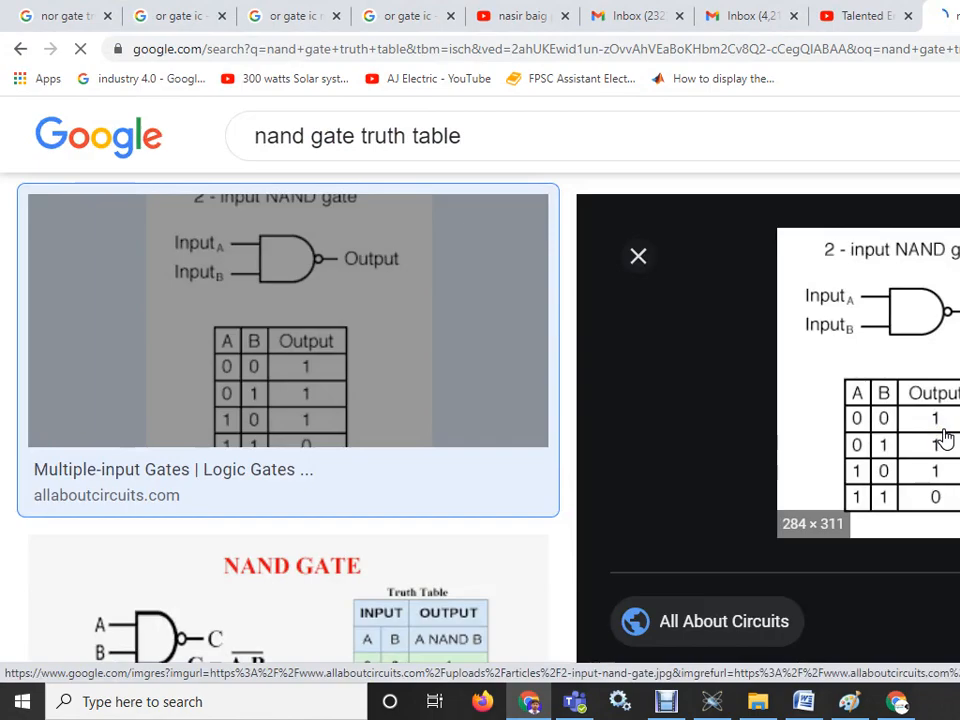
- Compare the LED in the running simulation with the NAND truth table in the browser
left_click(718, 700)
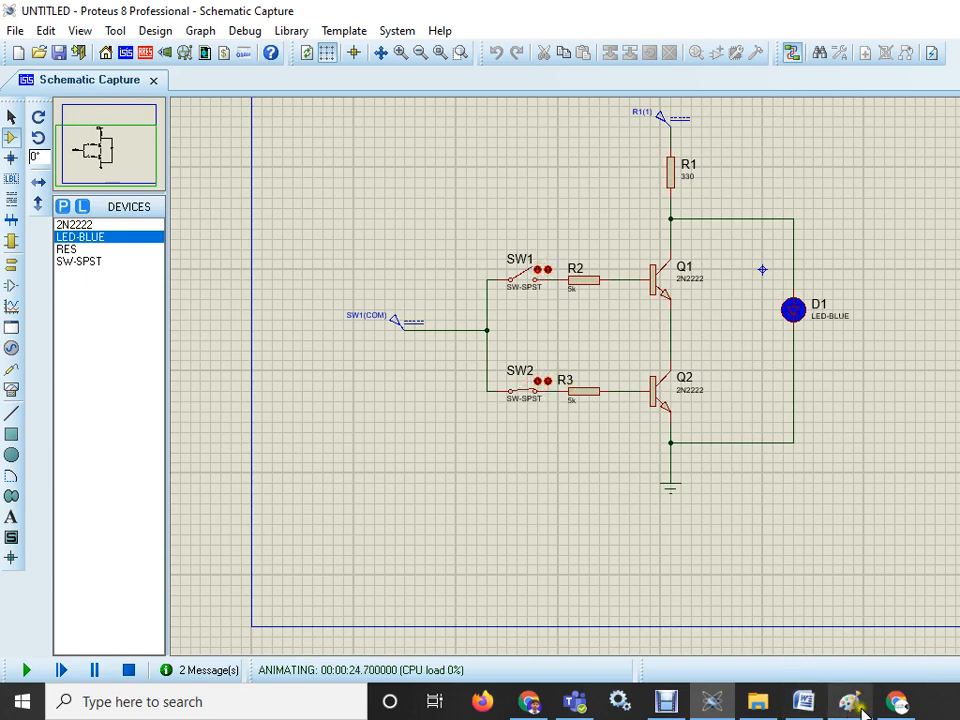
left_click(529, 702)
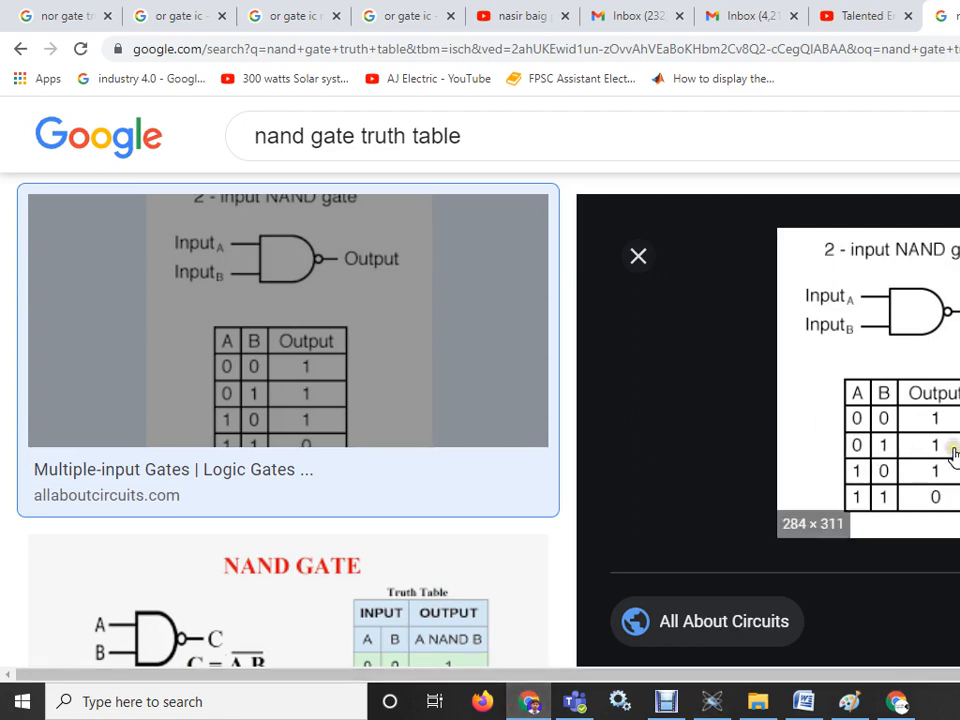
left_click(530, 701)
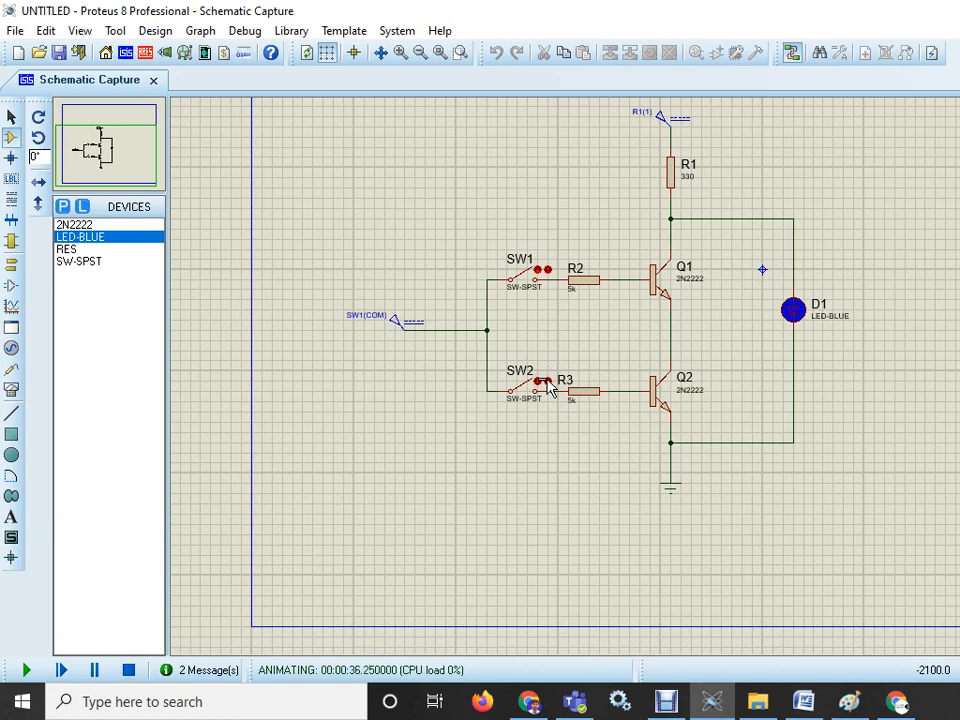
- Toggle switches SW1 and SW2 in the running simulation
left_click(538, 271)
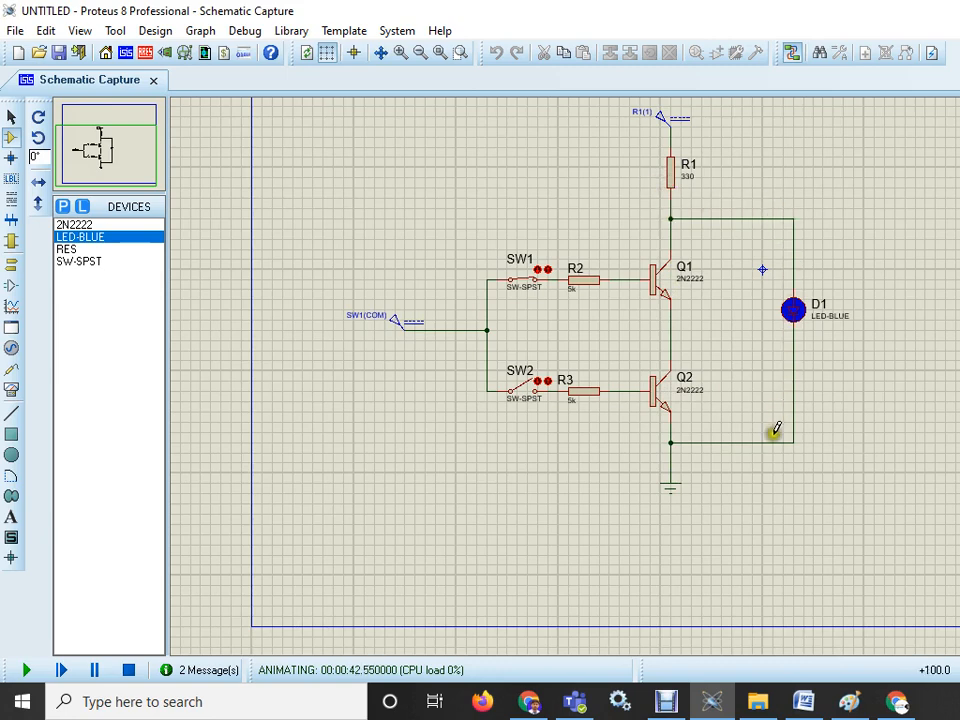
left_click(541, 400)
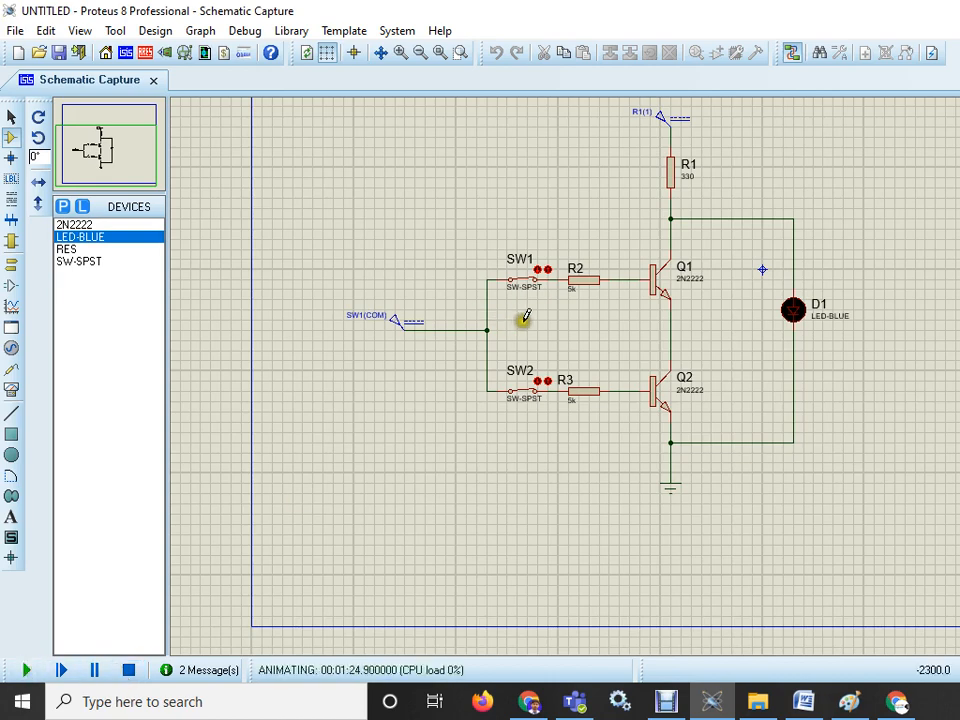
left_click(549, 382)
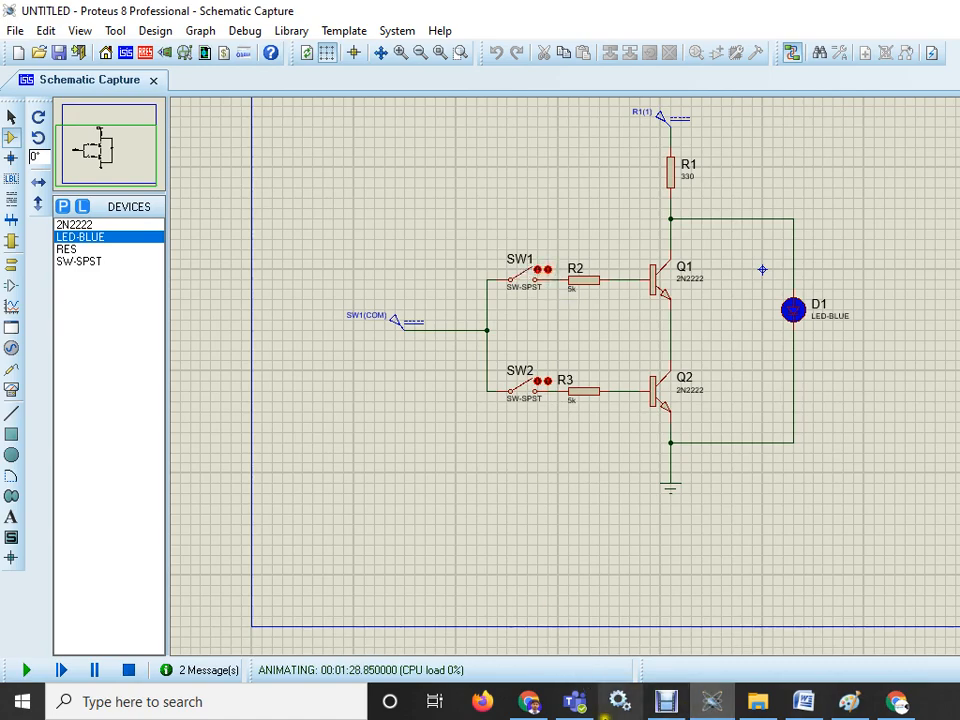
- Check the NAND truth table in the browser and return to the schematic
left_click(527, 703)
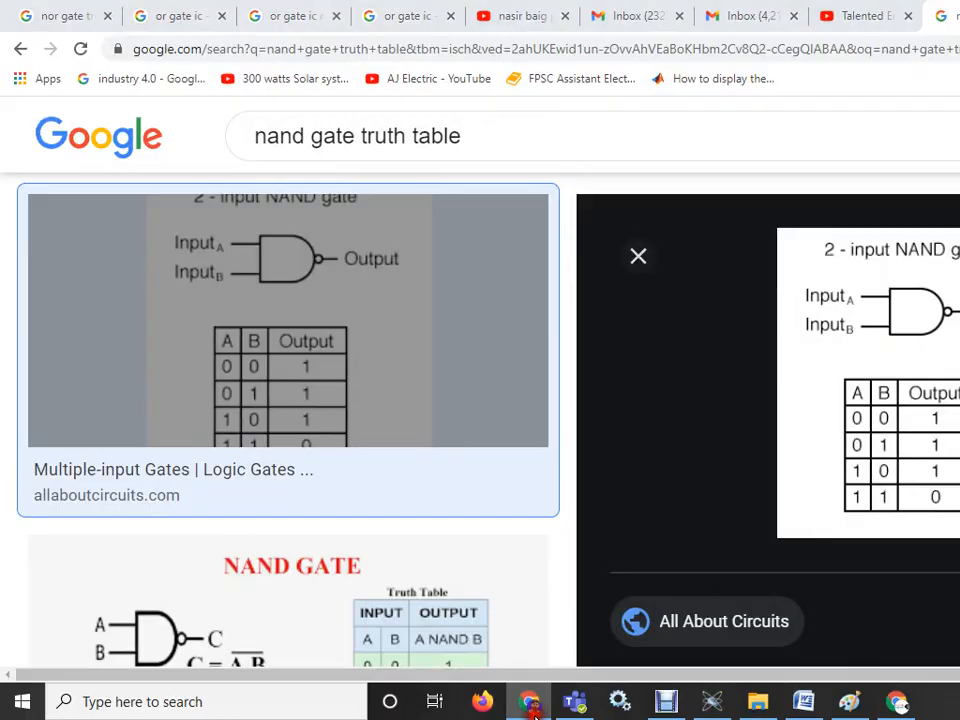
left_click(530, 708)
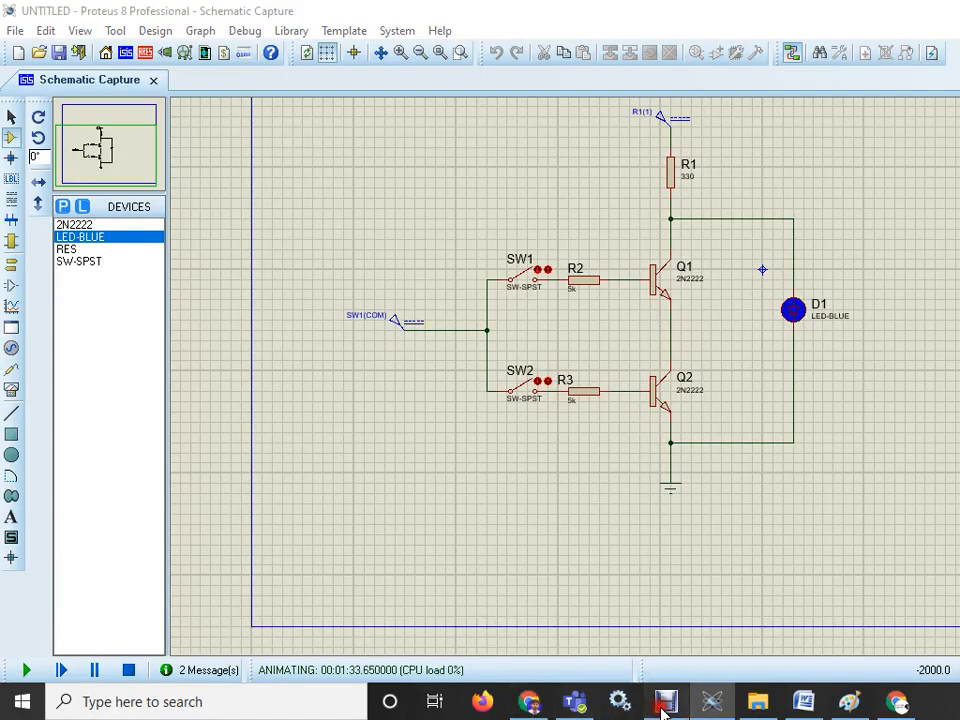